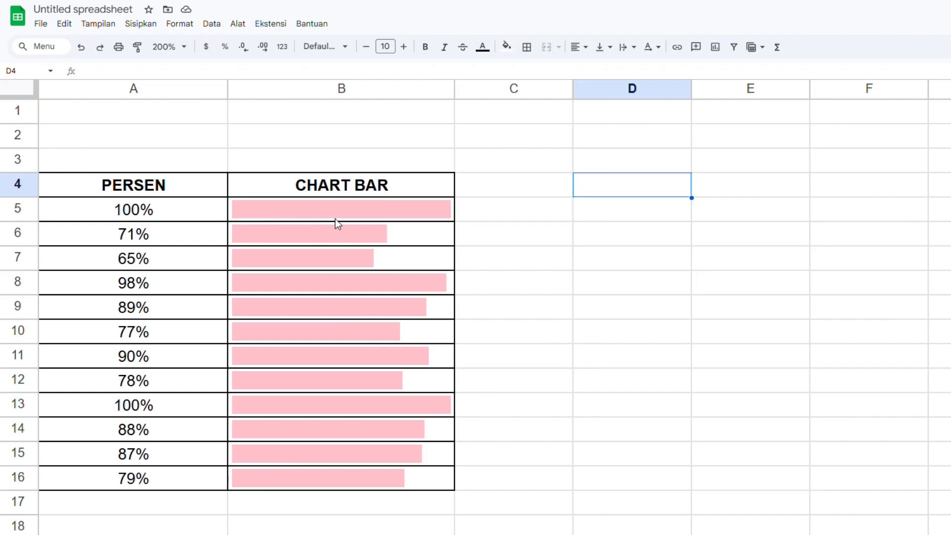
Examine the SPARKLINE formulas behind the bars in cells B8 and B5 of the existing table.
click(353, 430)
click(385, 292)
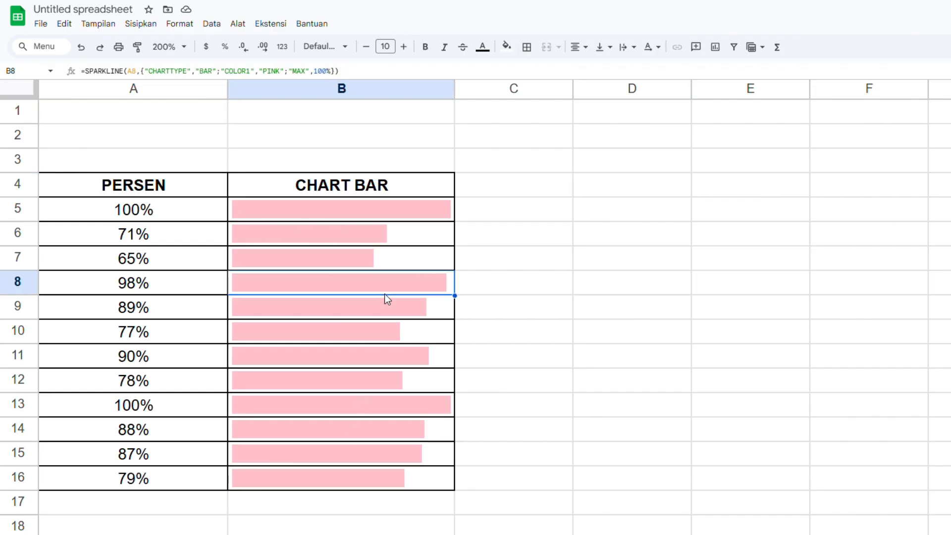
click(362, 211)
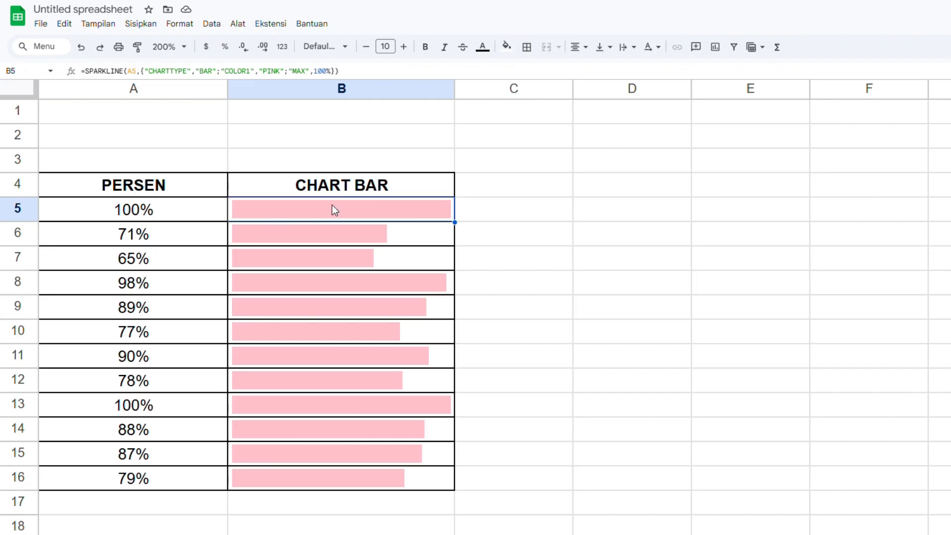
Apply borders to all cells of D4:E14 and widen columns D and E.
drag(632, 185, 750, 428)
drag(691, 88, 719, 89)
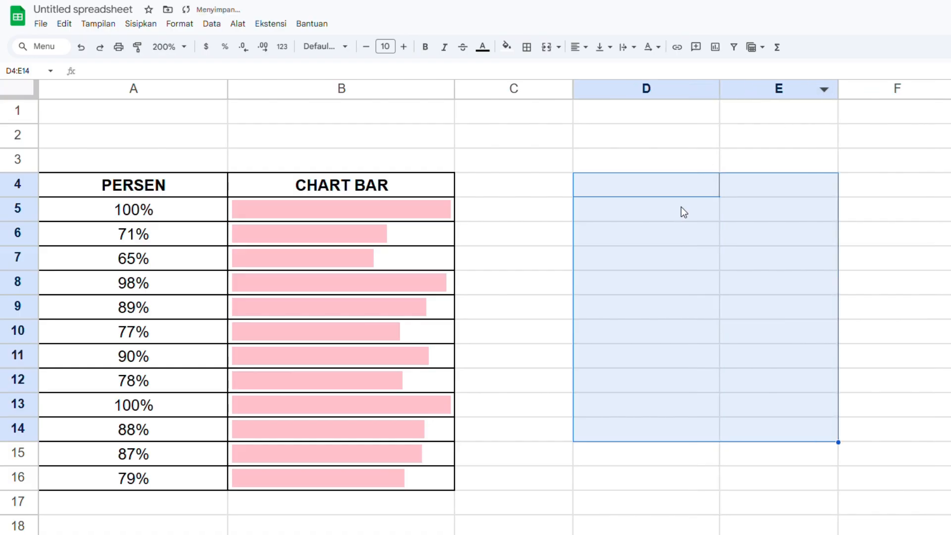
click(527, 46)
click(531, 71)
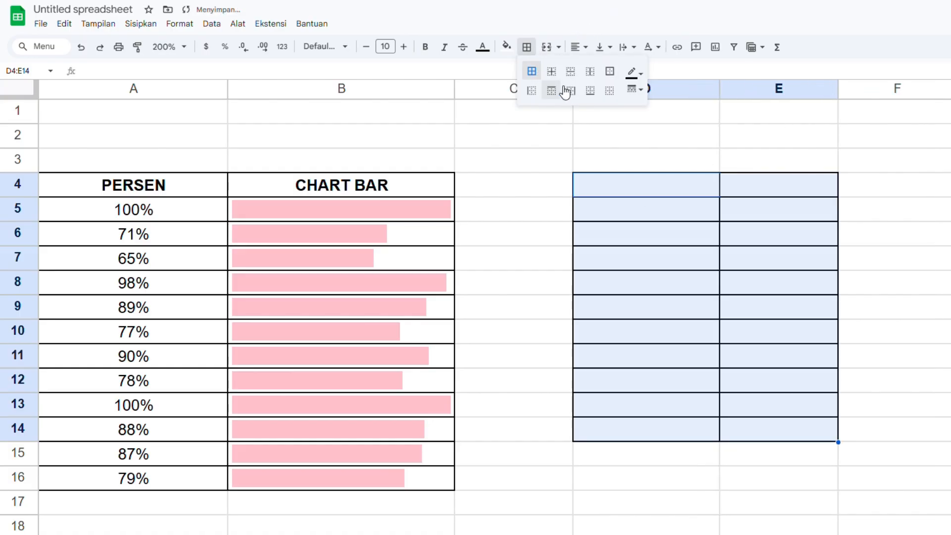
click(734, 191)
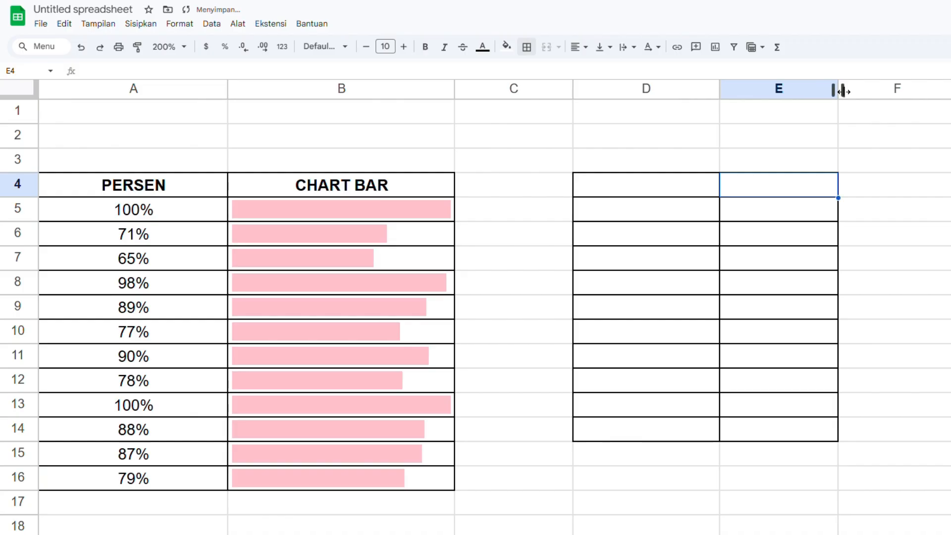
drag(842, 91, 946, 91)
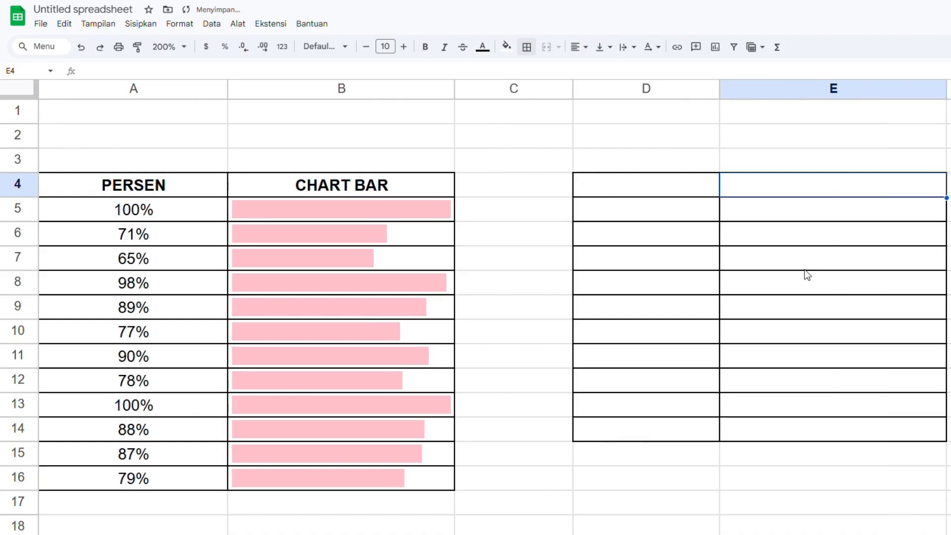
Enter the headers PERSENTASE in D4 and CHART BAR in E4.
click(664, 185)
text(PER)
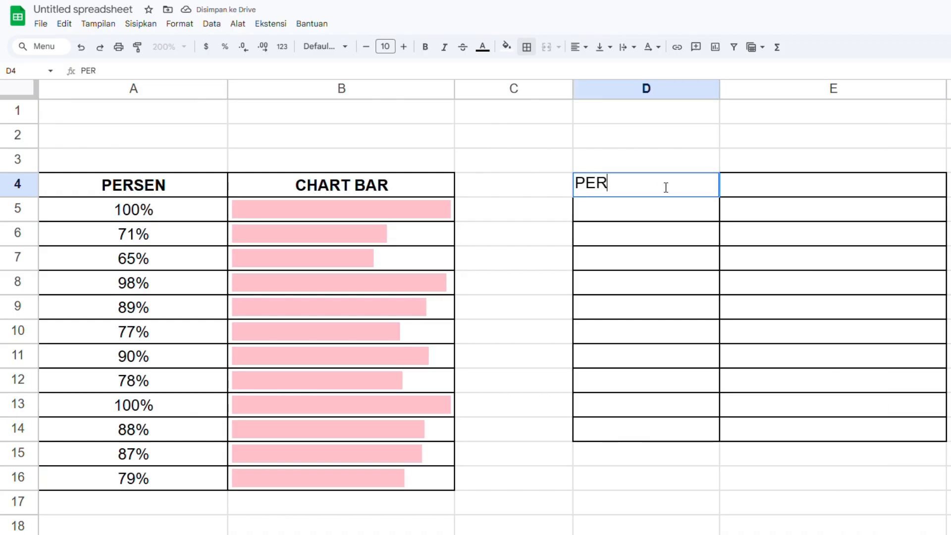
text(SENTASE)
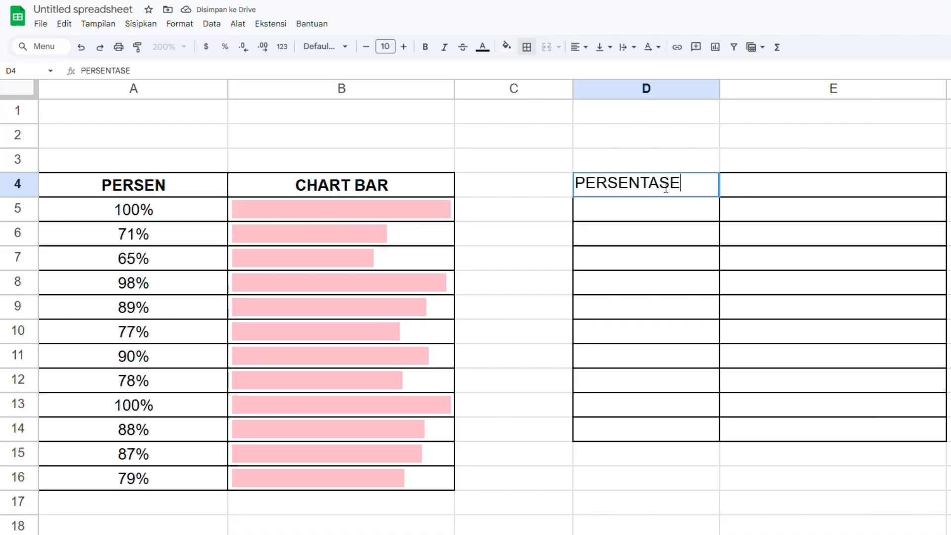
key(Tab)
text(C)
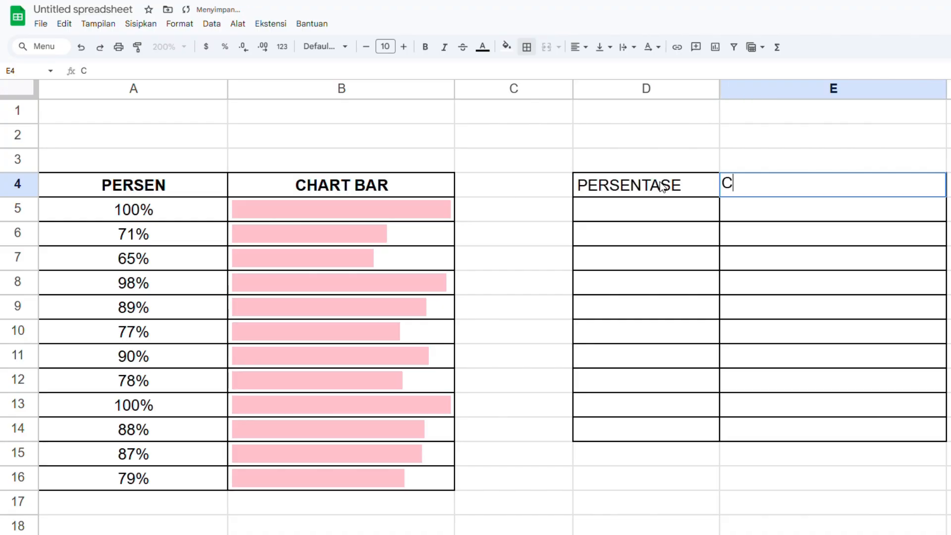
text(HART BAR)
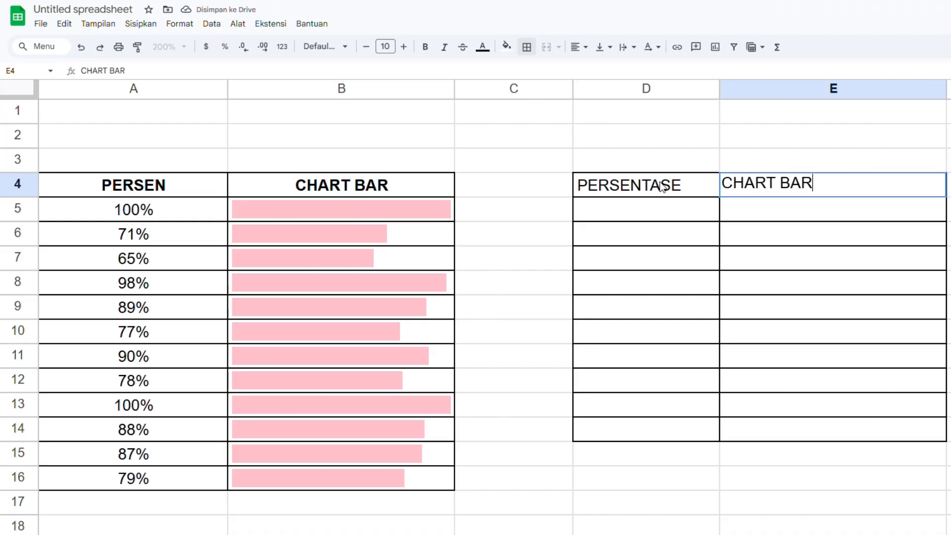
click(684, 246)
Centre the headers in D4:E4 and make them bold.
drag(684, 185, 753, 187)
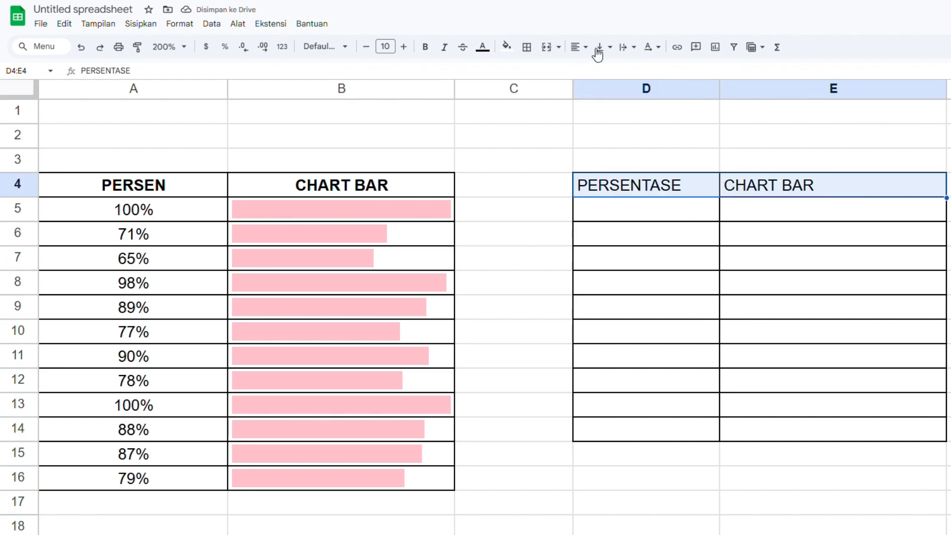
click(582, 48)
click(601, 68)
key(ctrl+b)
Format D5:D14 as percentages and enter 0% in D5.
drag(651, 214, 646, 412)
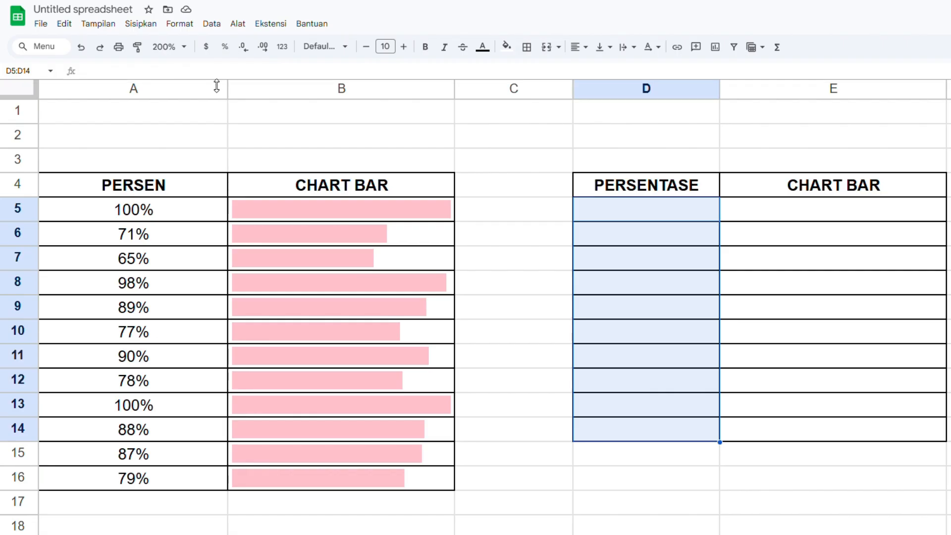
click(225, 48)
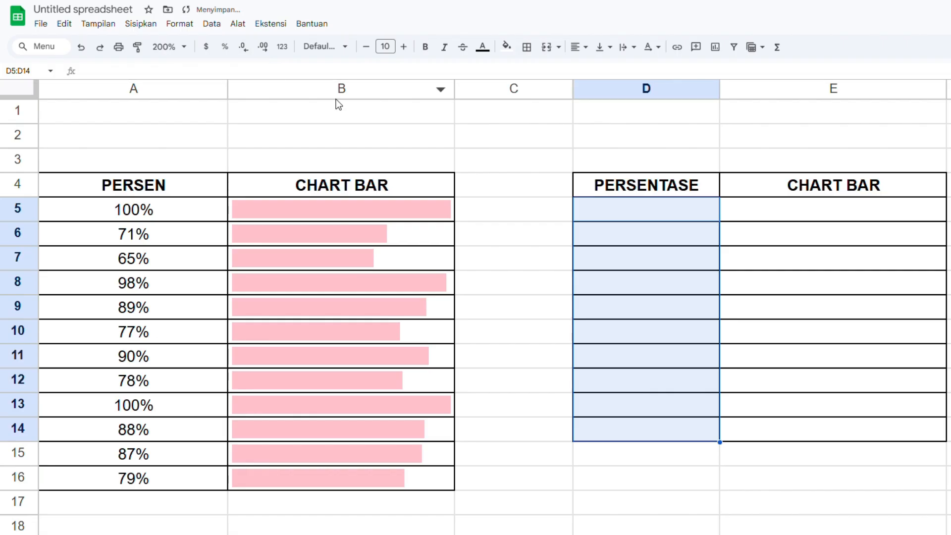
click(644, 218)
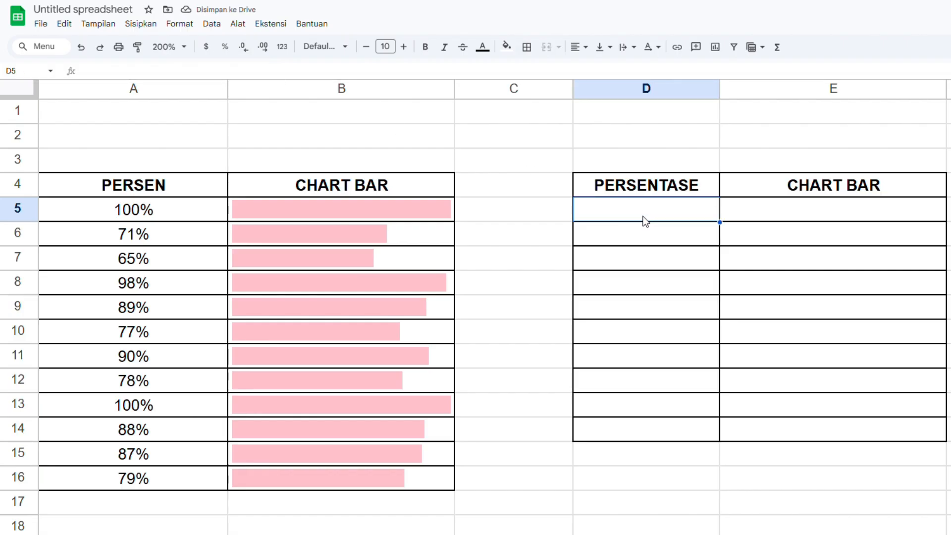
text(0)
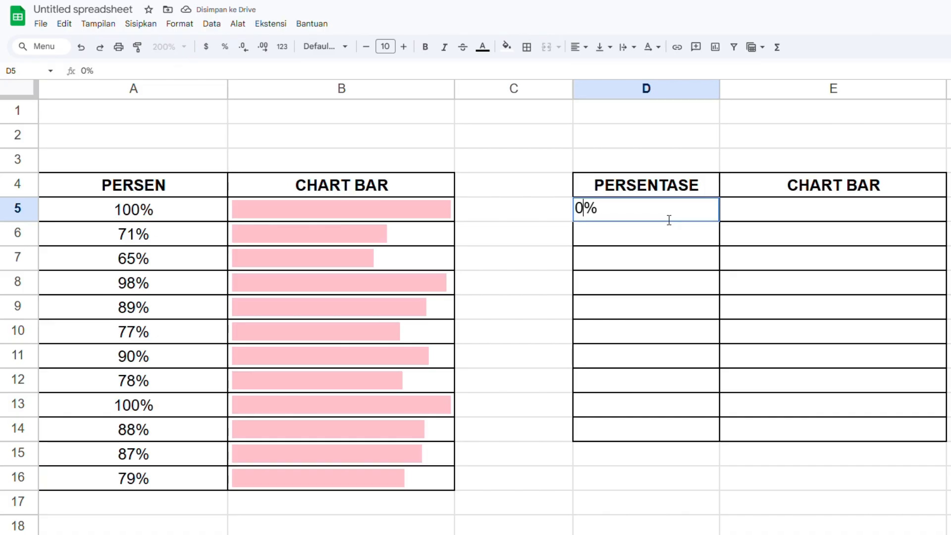
click(657, 290)
Reduce the percentage in D5 to zero decimal places.
click(691, 210)
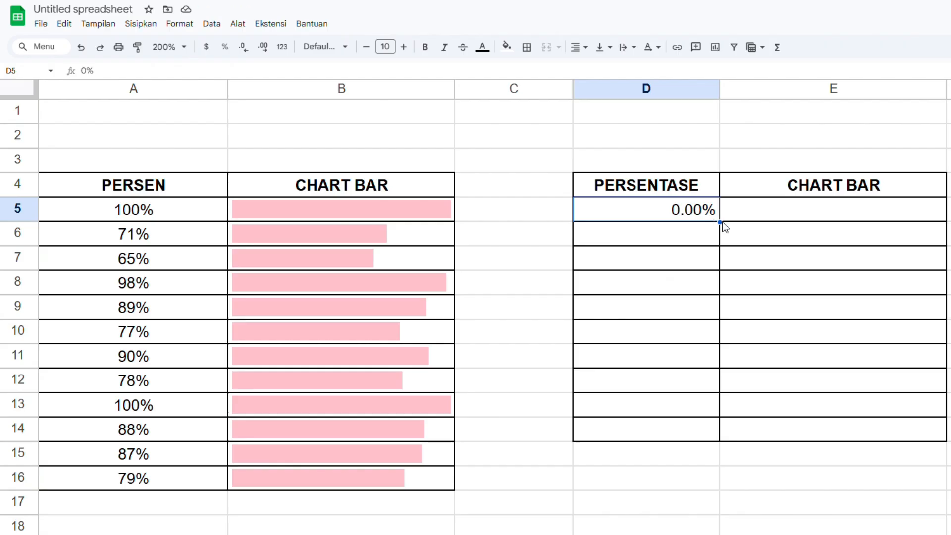
click(248, 53)
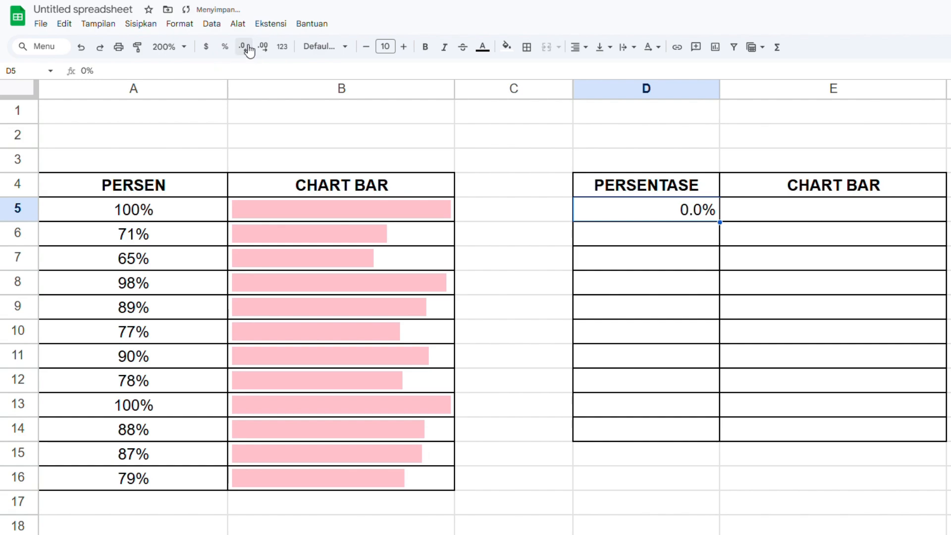
click(247, 53)
click(660, 240)
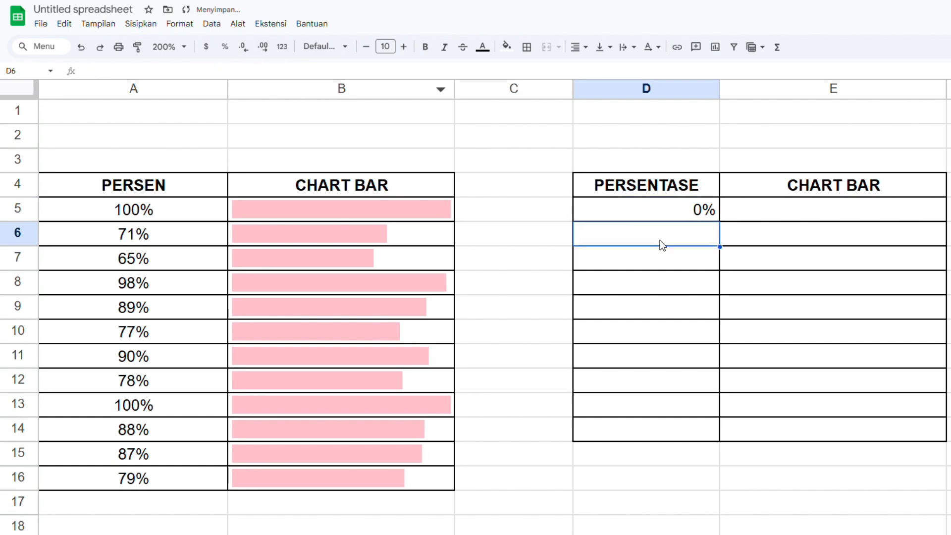
Fill the 0% value from D5 down to D14 and centre the column's values.
click(700, 213)
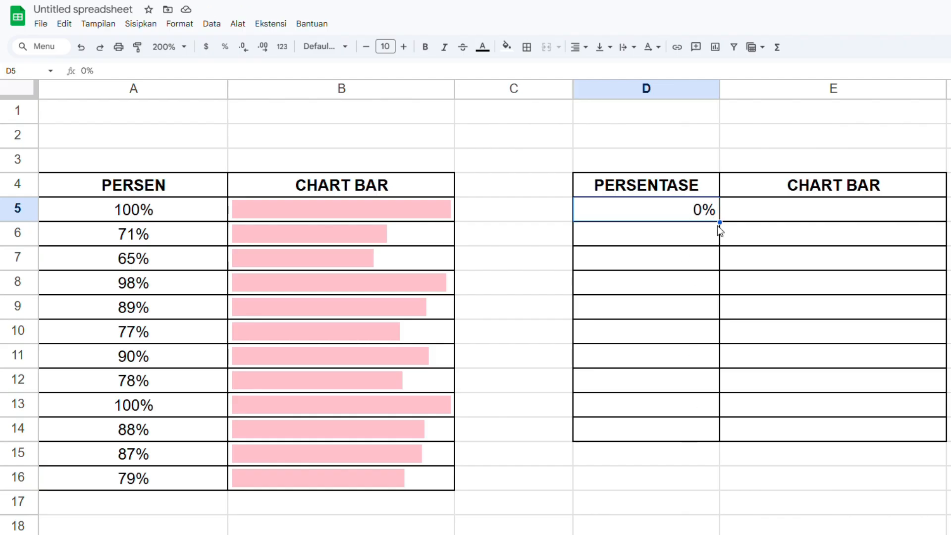
drag(719, 222, 727, 429)
click(838, 210)
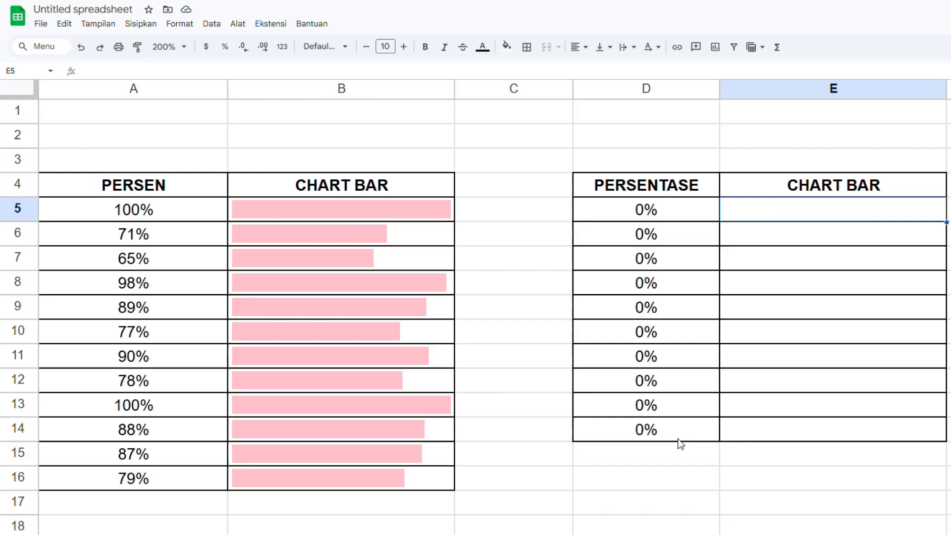
Start a SPARKLINE formula in E5 with D5 as its data argument.
click(308, 207)
click(415, 136)
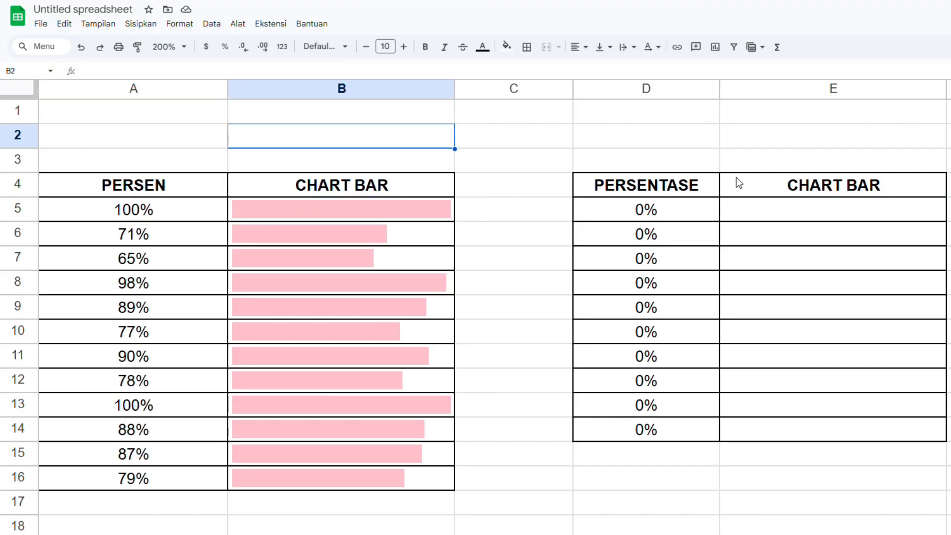
click(844, 211)
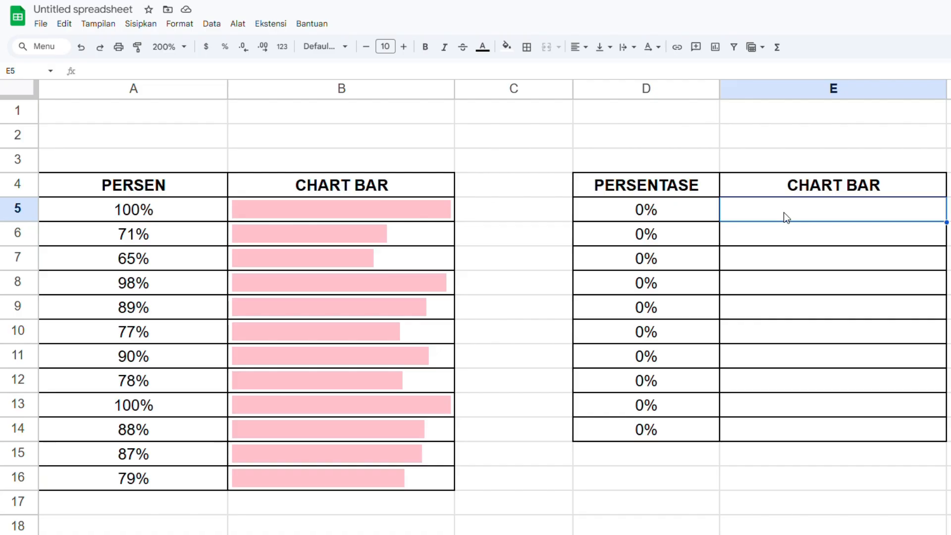
text(=)
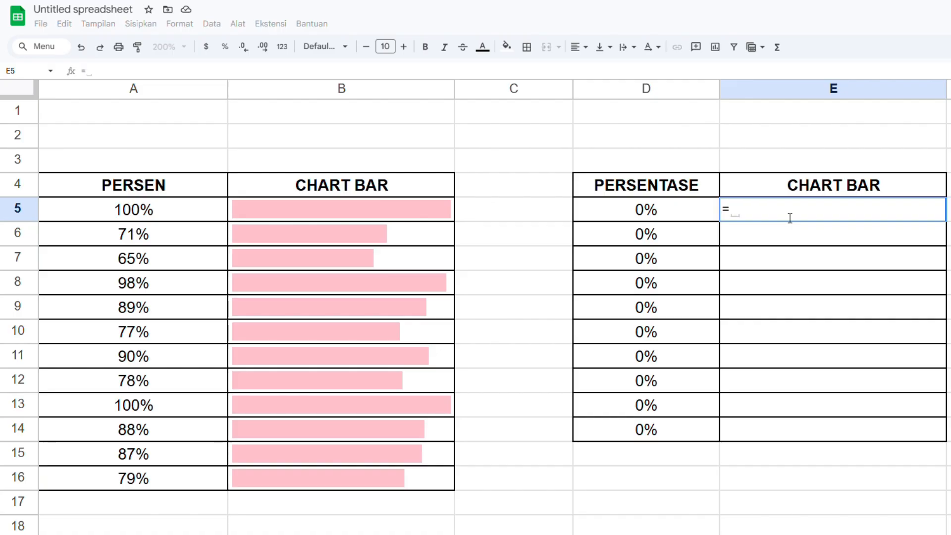
text(SPA)
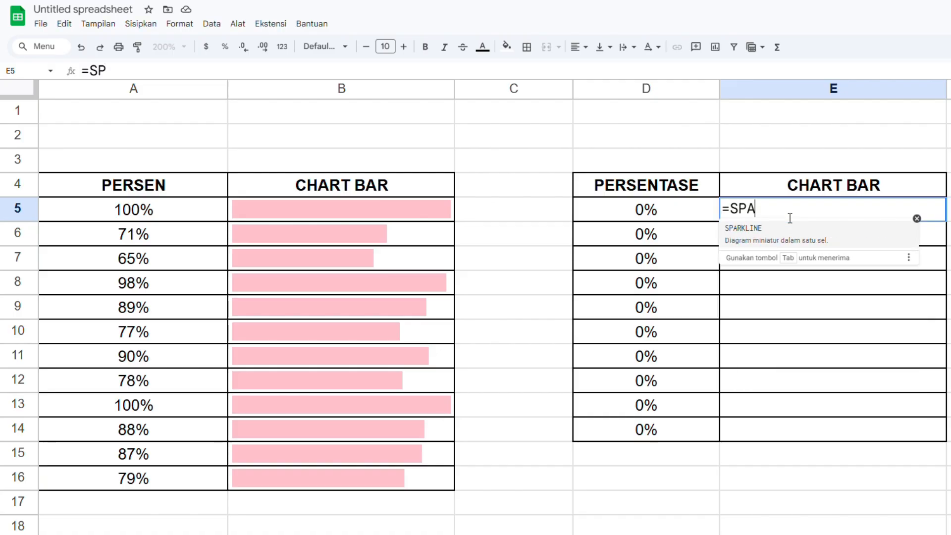
text(RKL)
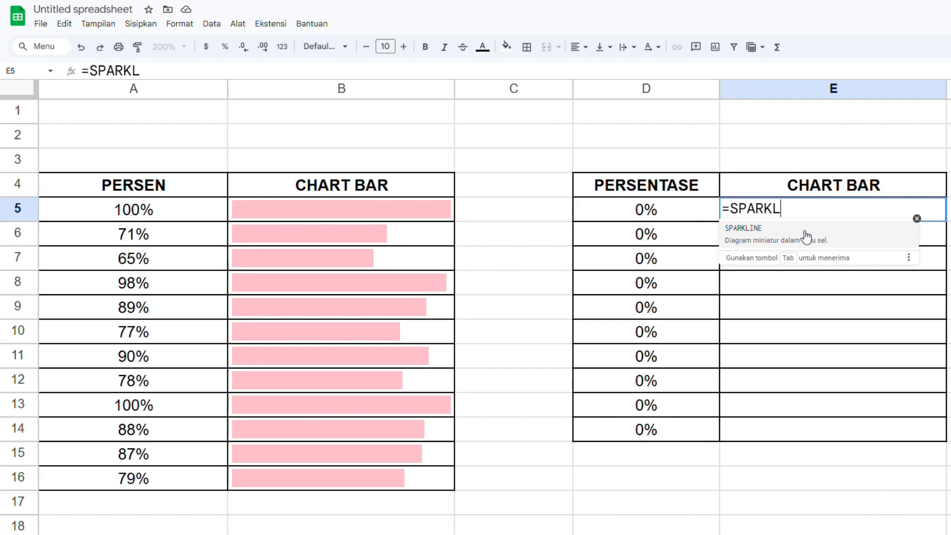
click(806, 237)
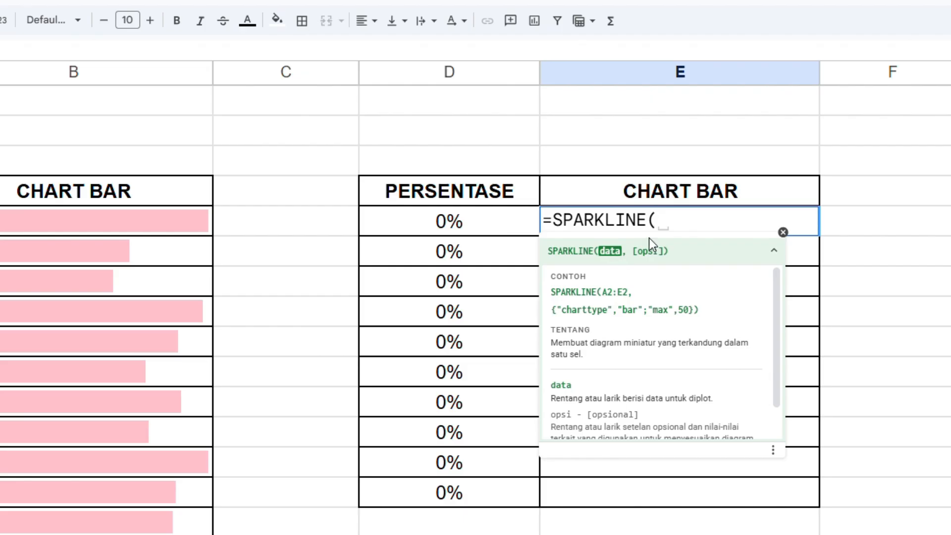
click(452, 223)
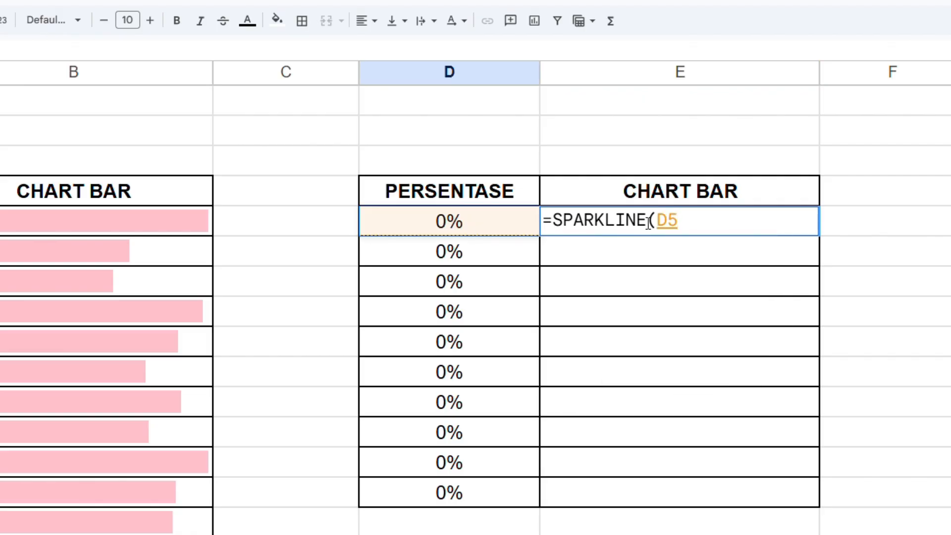
text(,)
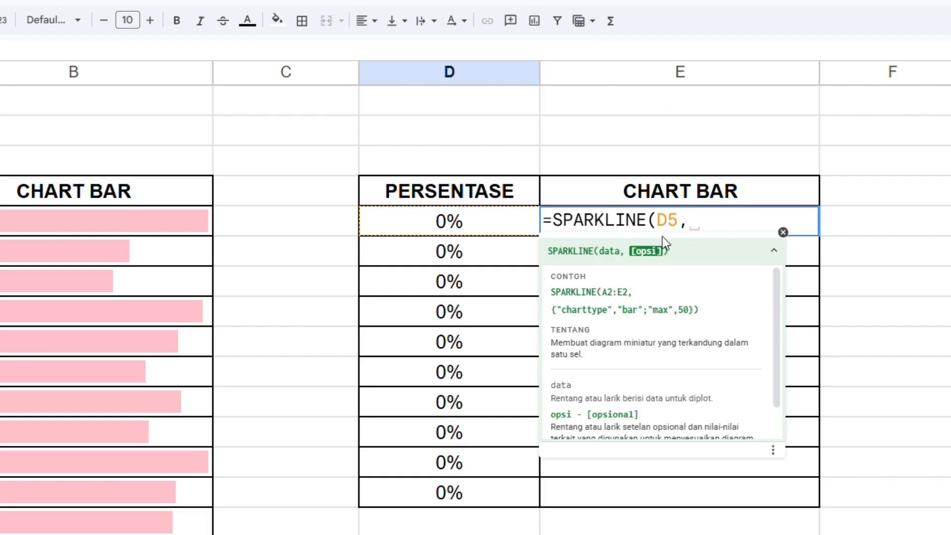
Open the options array in E5's formula with the "CHARTTYPE" option, followed by a comma.
text({"CHART)
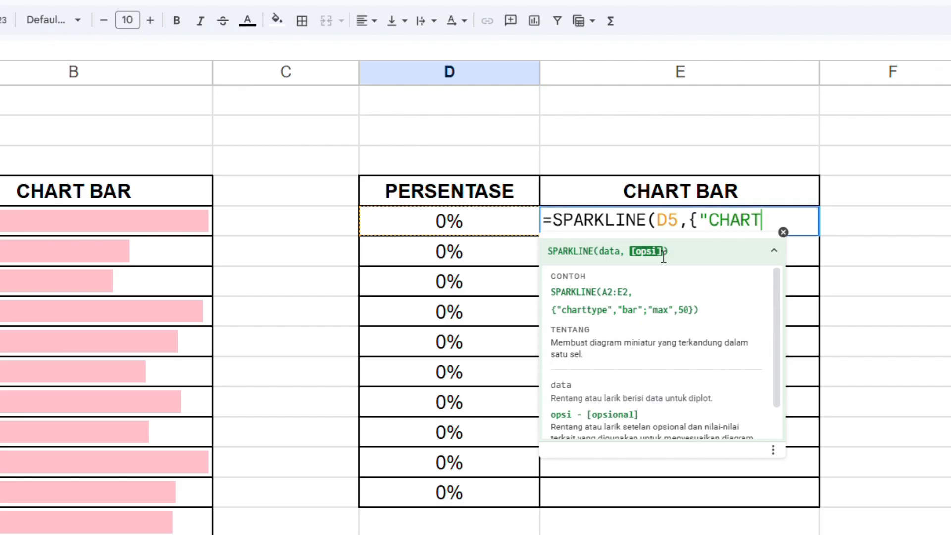
text(TYPE)
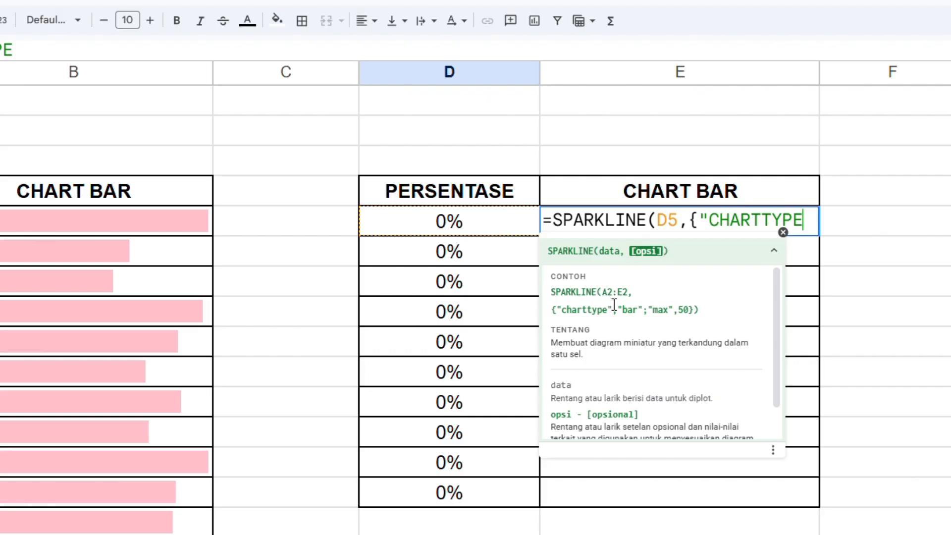
drag(623, 312, 560, 312)
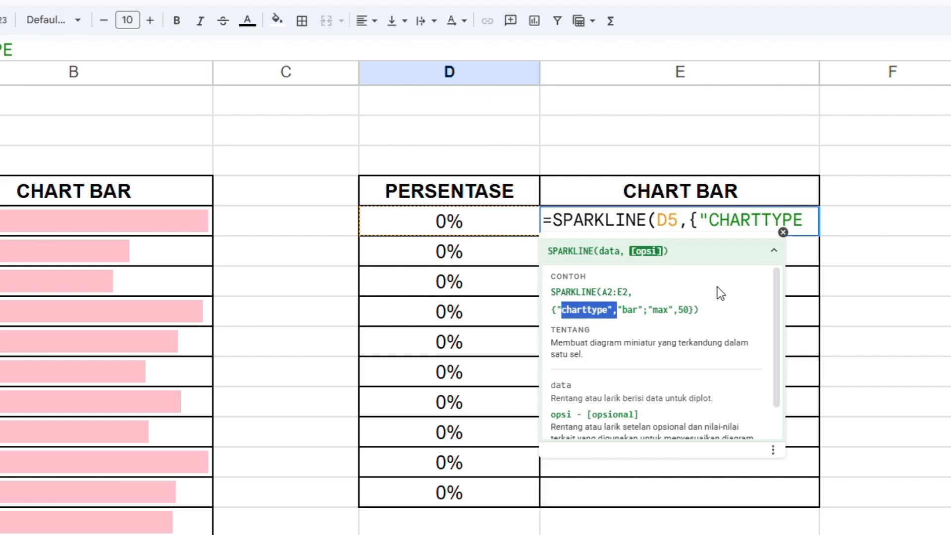
click(809, 227)
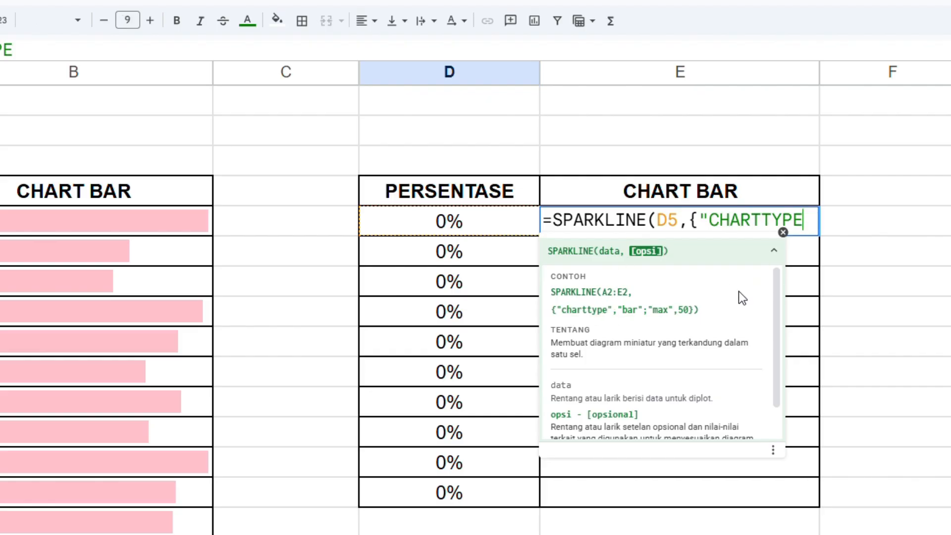
text(",)
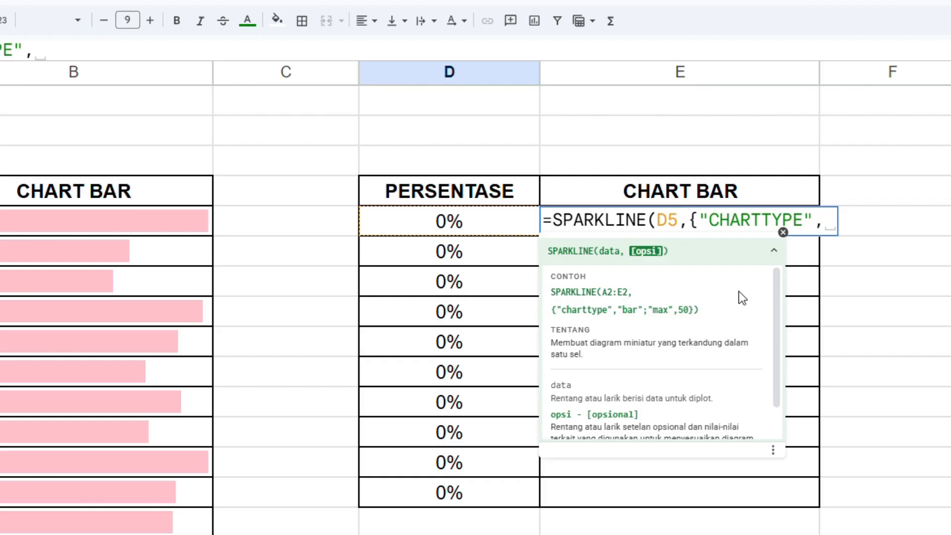
text(")
Enter "BAR" as the CHARTTYPE value in E5's SPARKLINE formula.
drag(627, 310, 632, 322)
click(127, 215)
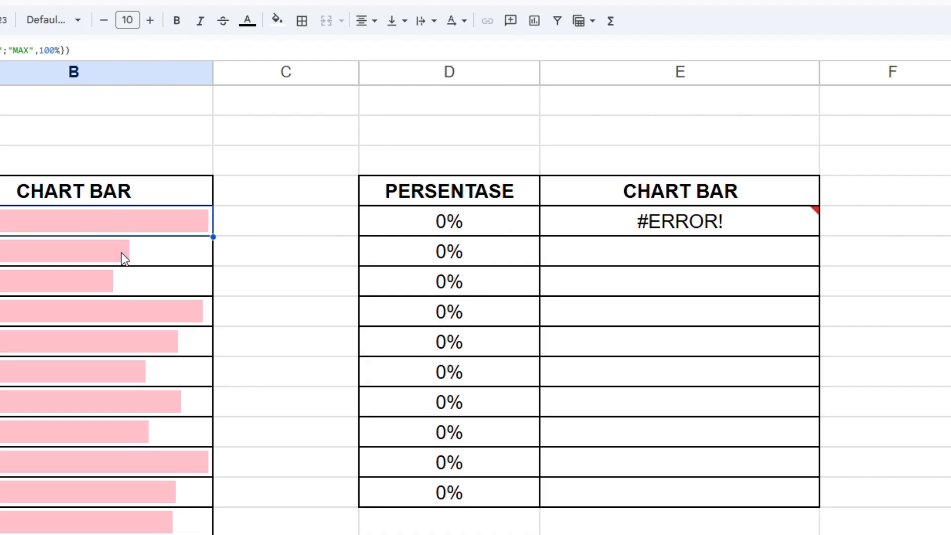
click(767, 231)
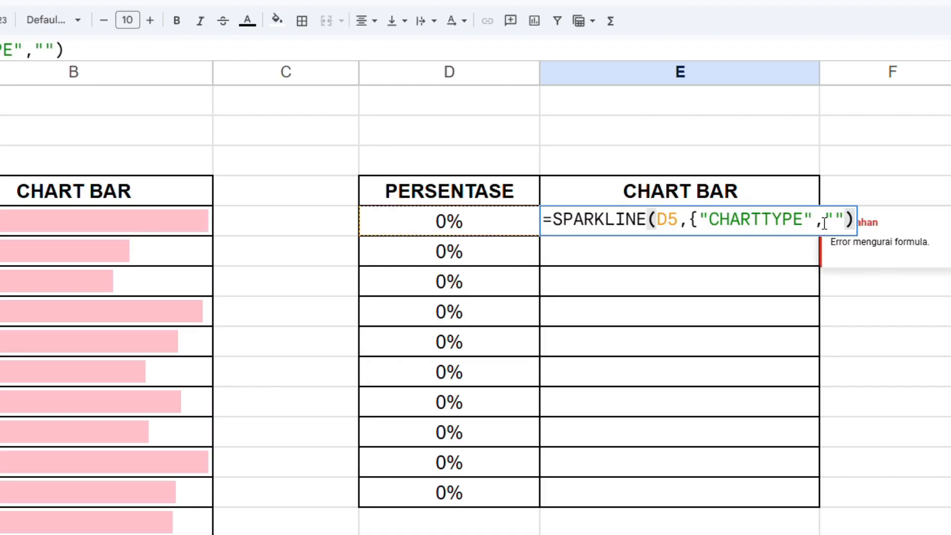
key(Left)
key(Left)
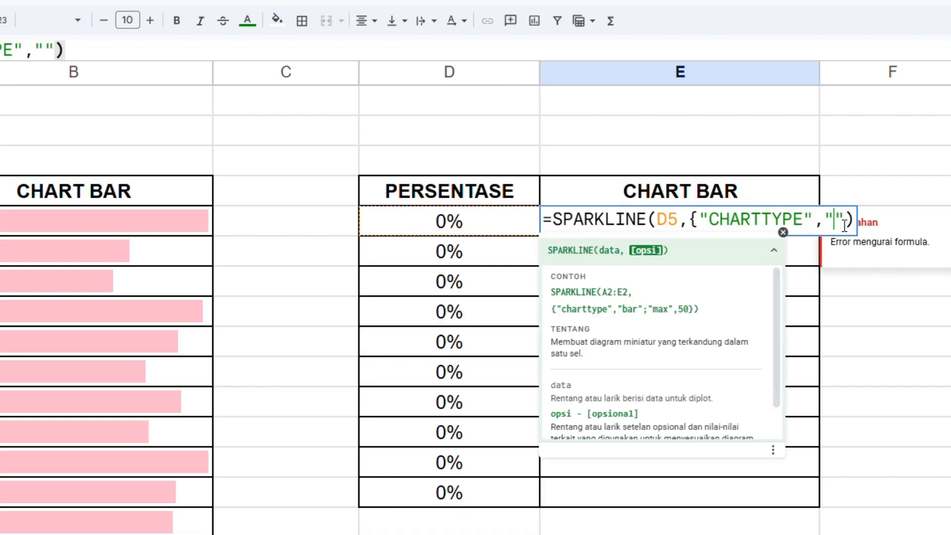
text(BAR)
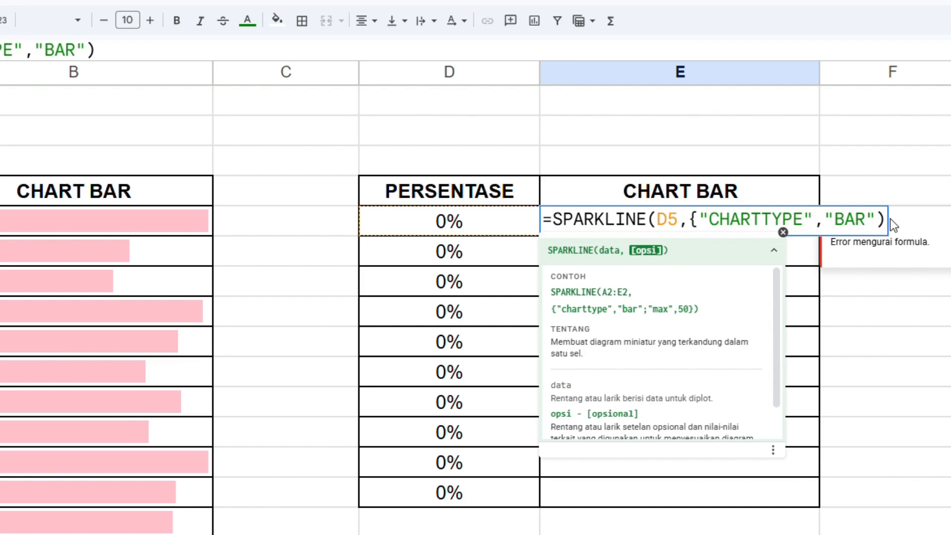
Add a second option named "MAX" to E5's options array, separated by a semicolon and followed by a comma.
text(;)
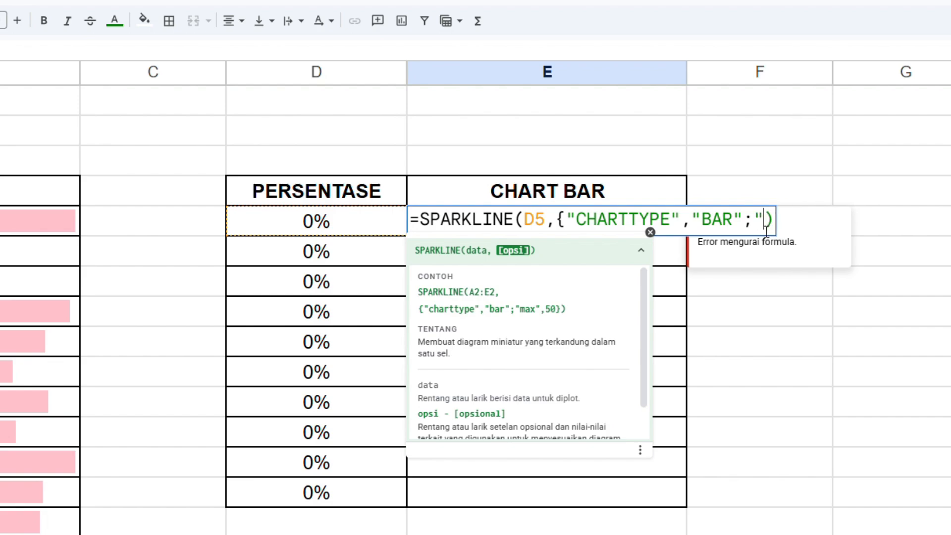
text(MAX)
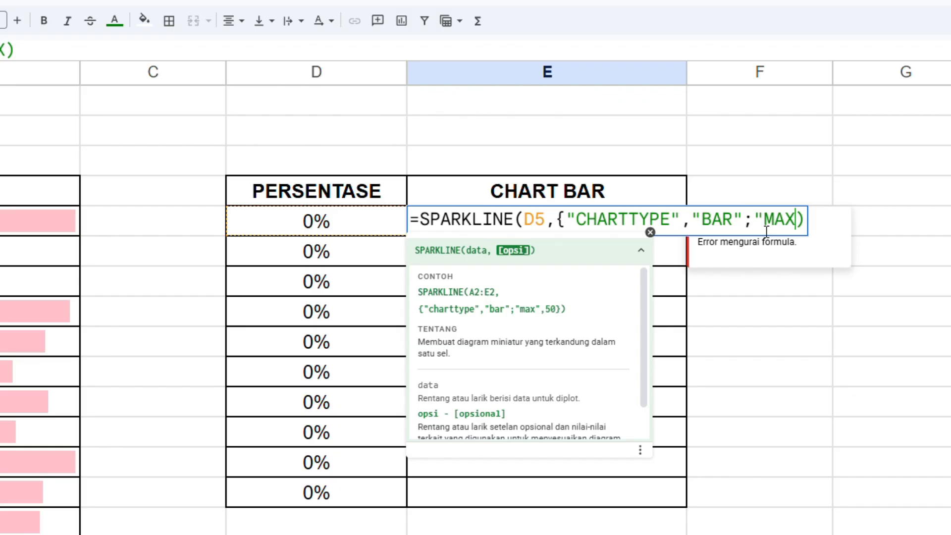
text(")
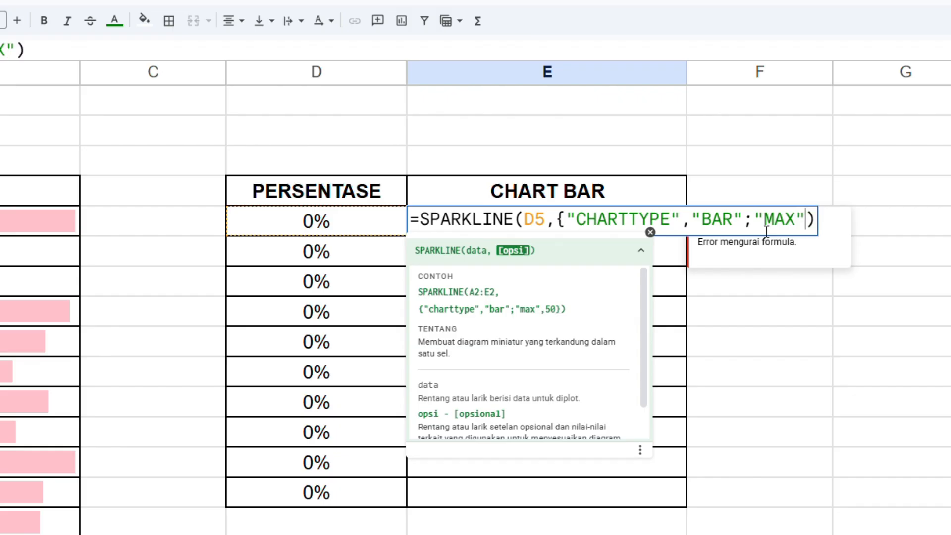
text(,)
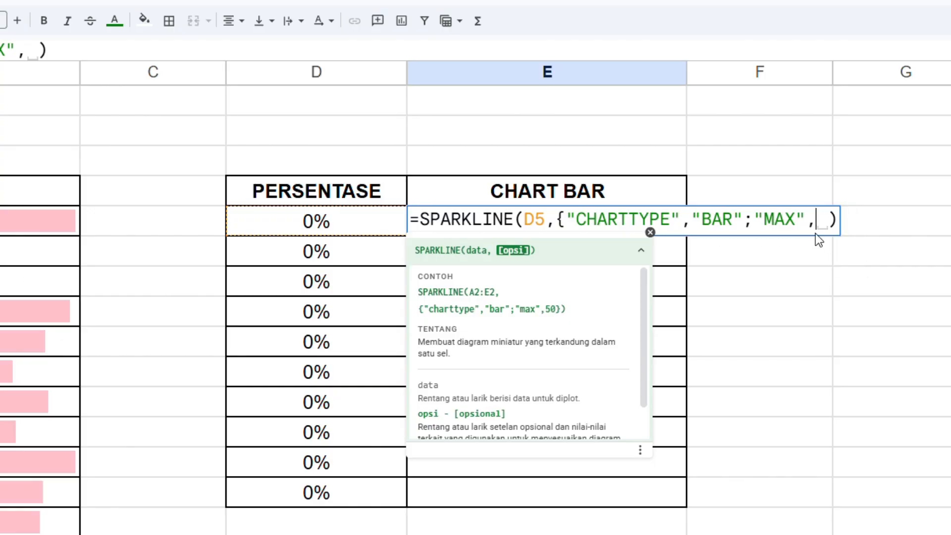
Set the MAX option to 100%, close the options array with a brace and commit E5's formula.
text(100)
key(BackSpace)
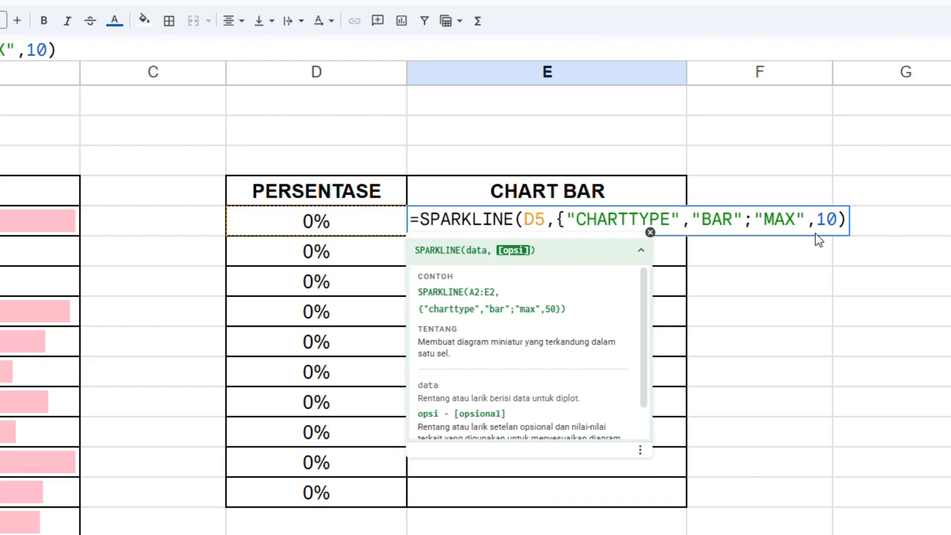
text(0)
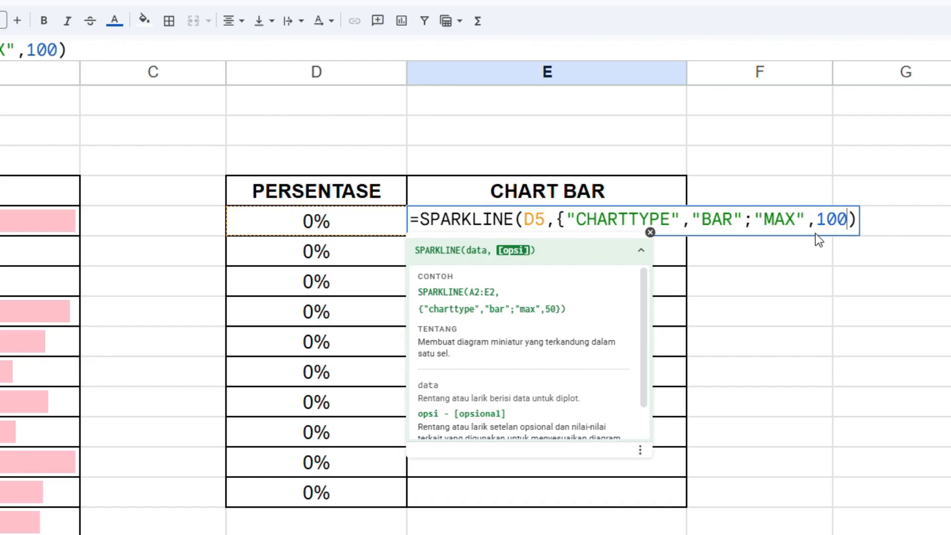
text(%)
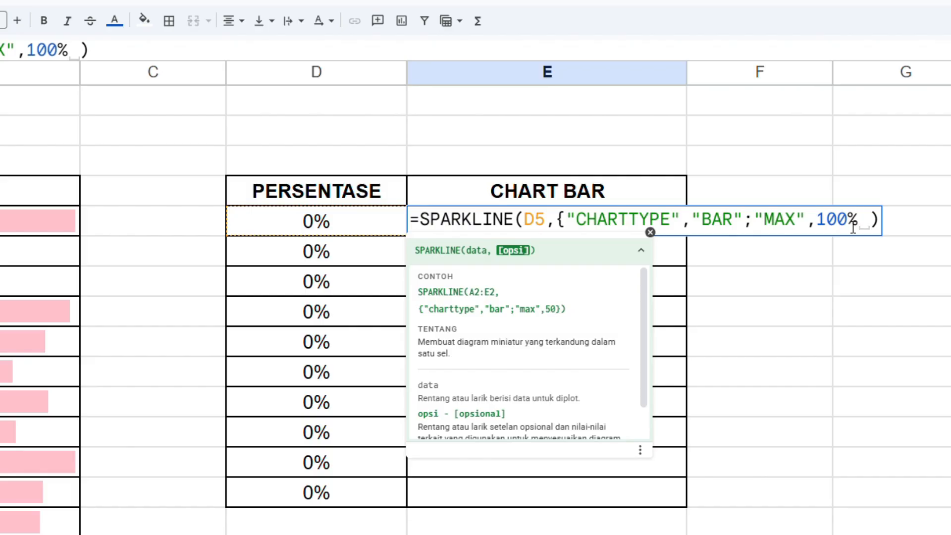
text(})
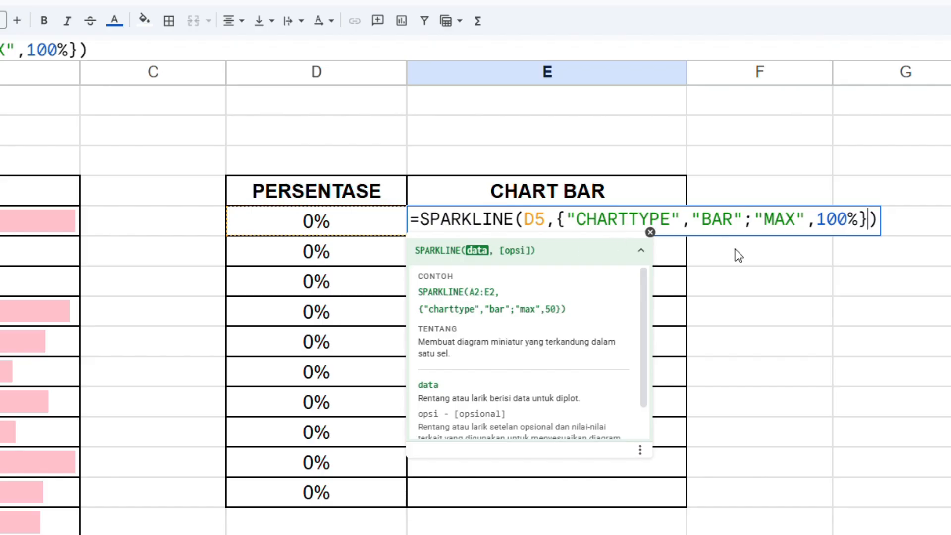
key(Return)
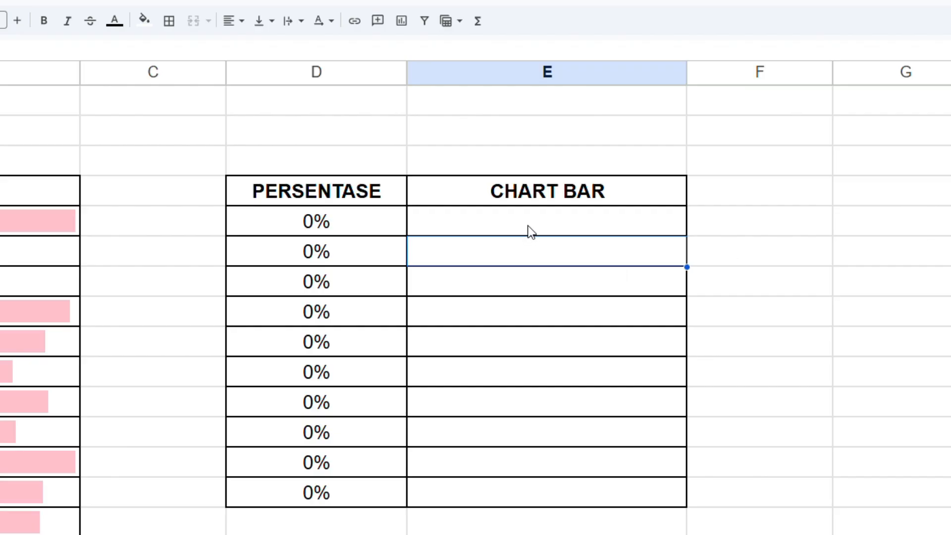
Enter 75% in D5 and 87% in D6 of the PERSENTASE column.
click(314, 226)
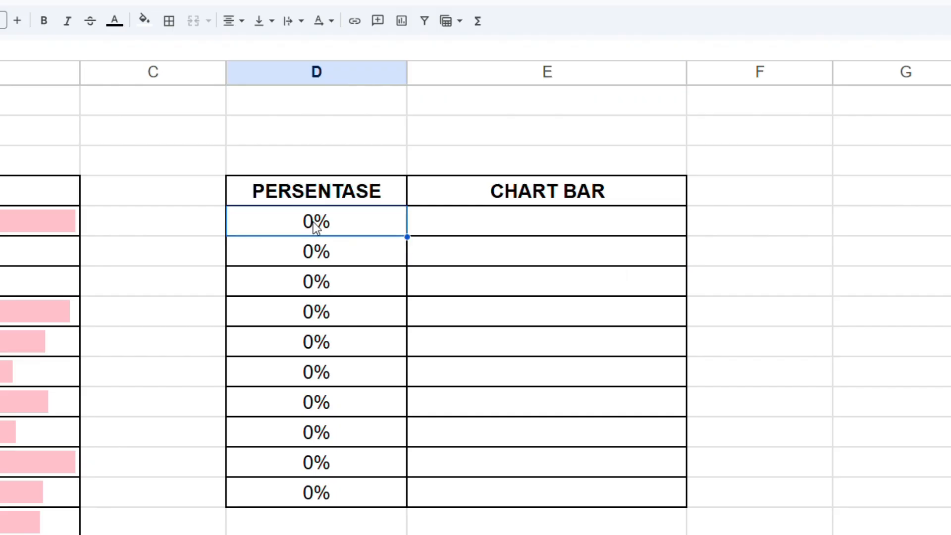
text(75)
key(Return)
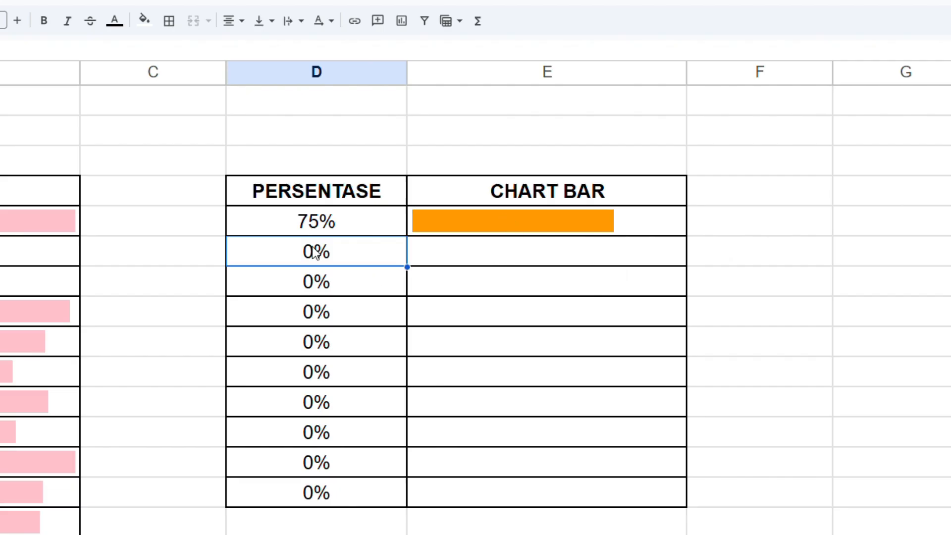
text(87)
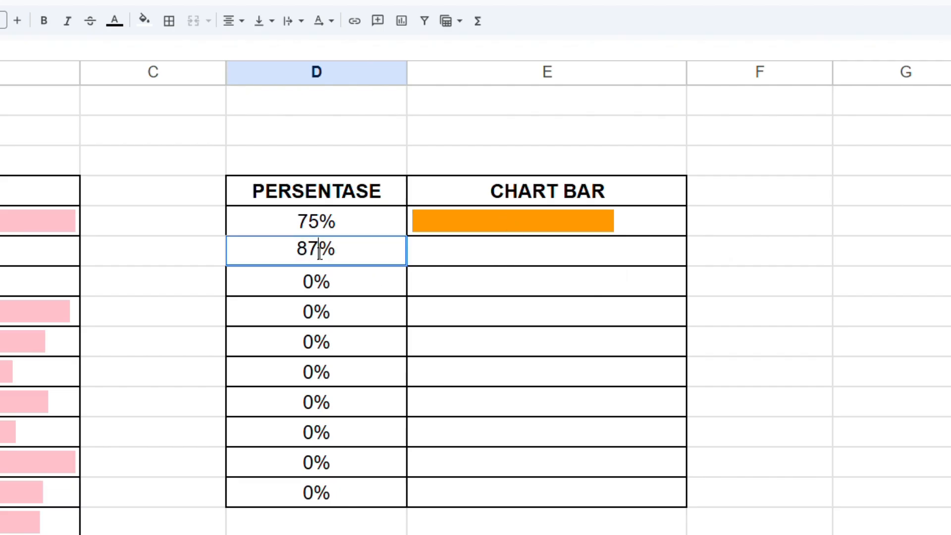
key(Return)
click(320, 252)
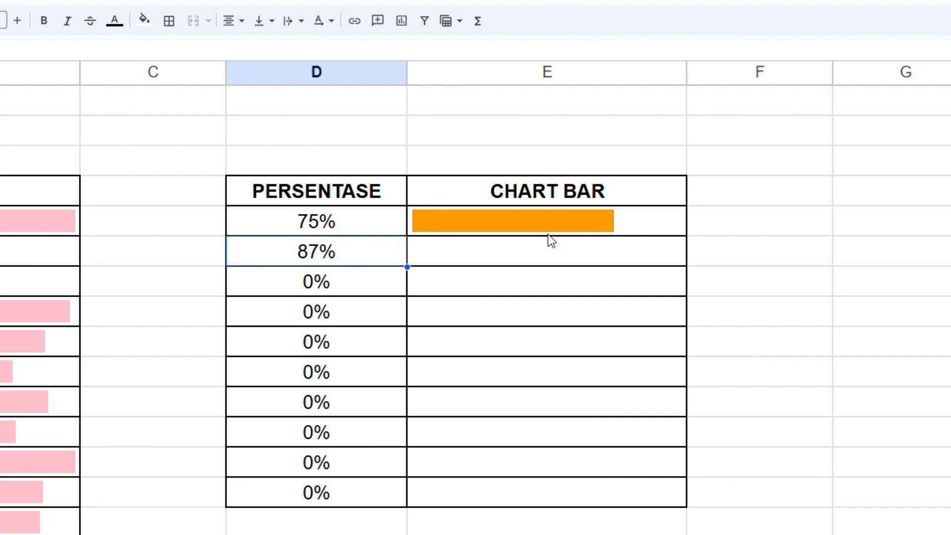
Fill E5's SPARKLINE formula down the CHART BAR column to E14.
click(570, 226)
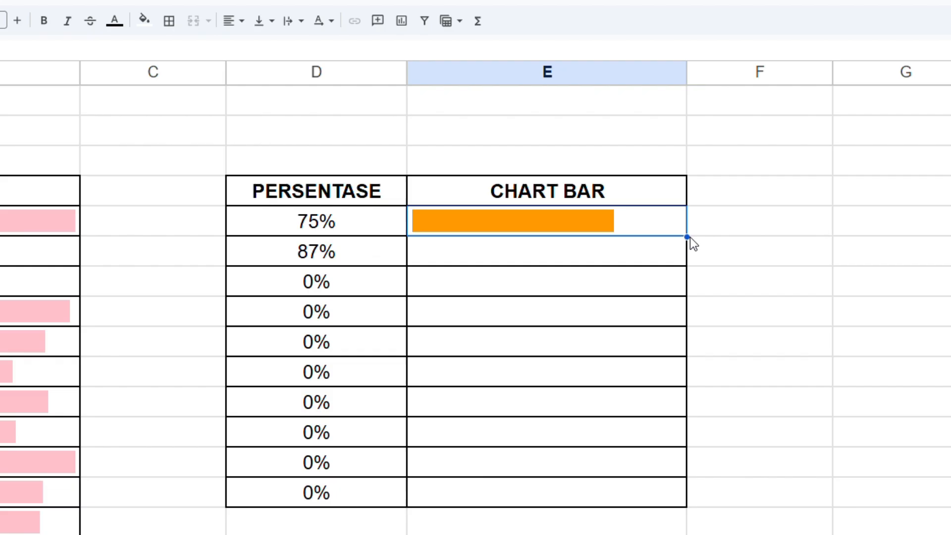
click(622, 273)
click(626, 217)
drag(687, 236, 713, 473)
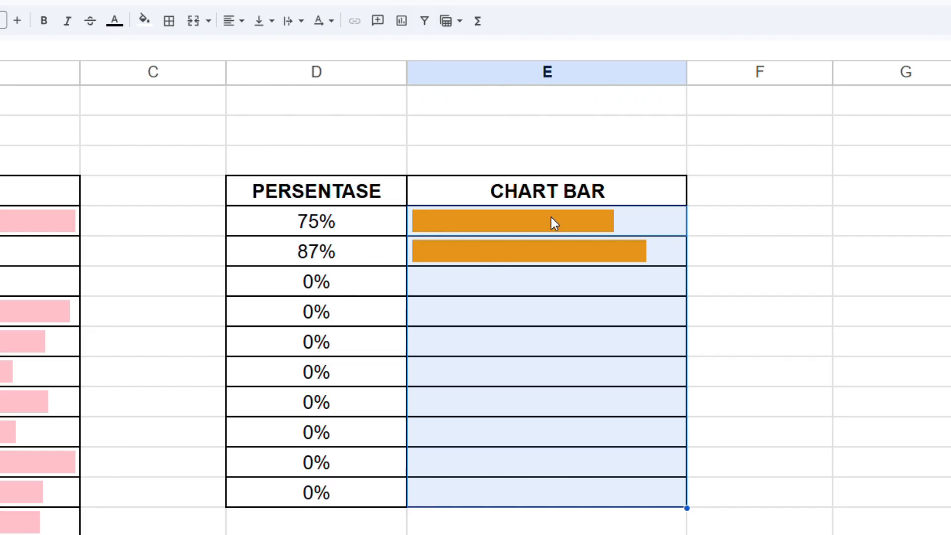
click(551, 283)
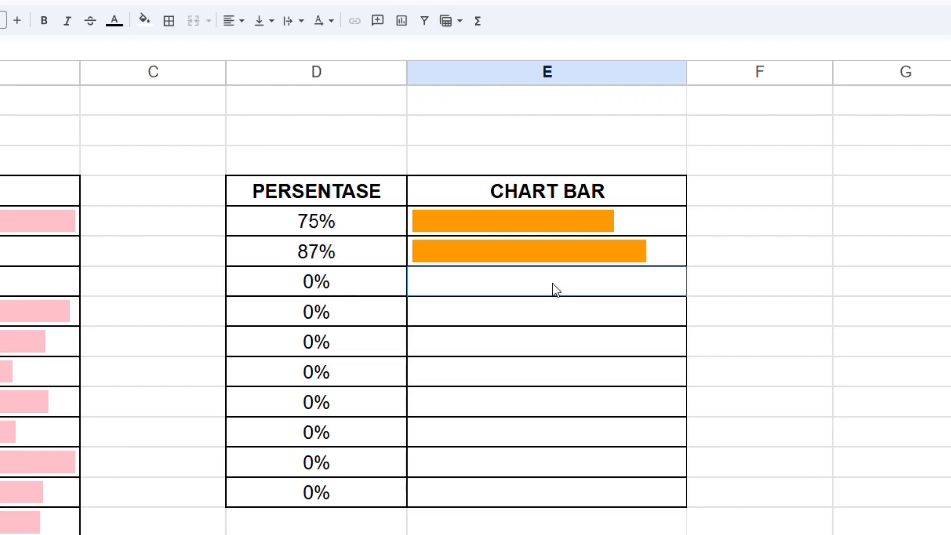
Enter 89%, 100%, 97%, 79%, 88%, 83%, 90% and 100% in cells D7 through D14.
click(312, 283)
text(100)
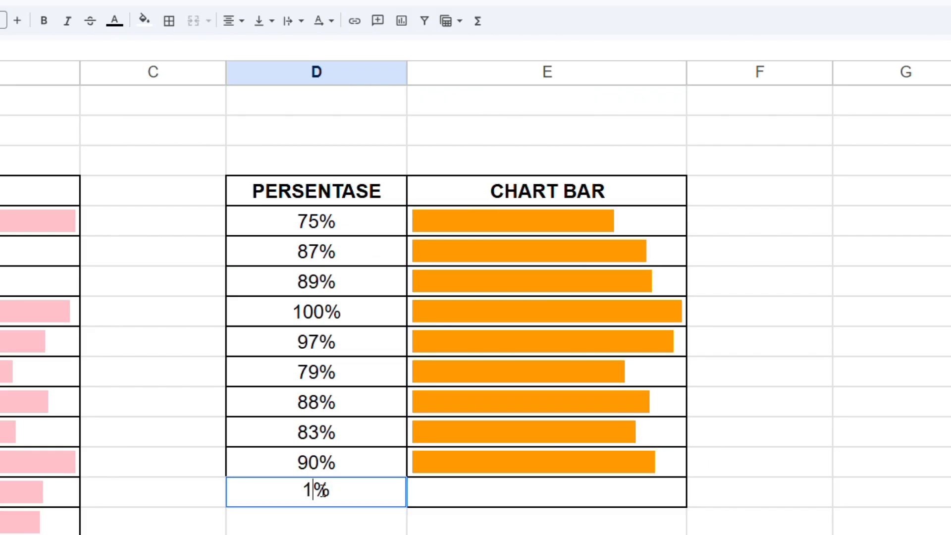
key(Return)
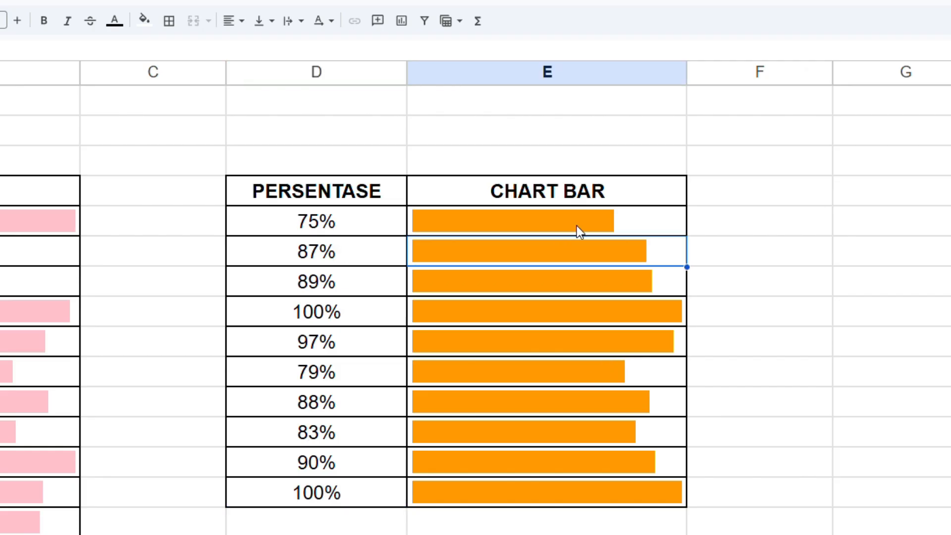
click(576, 225)
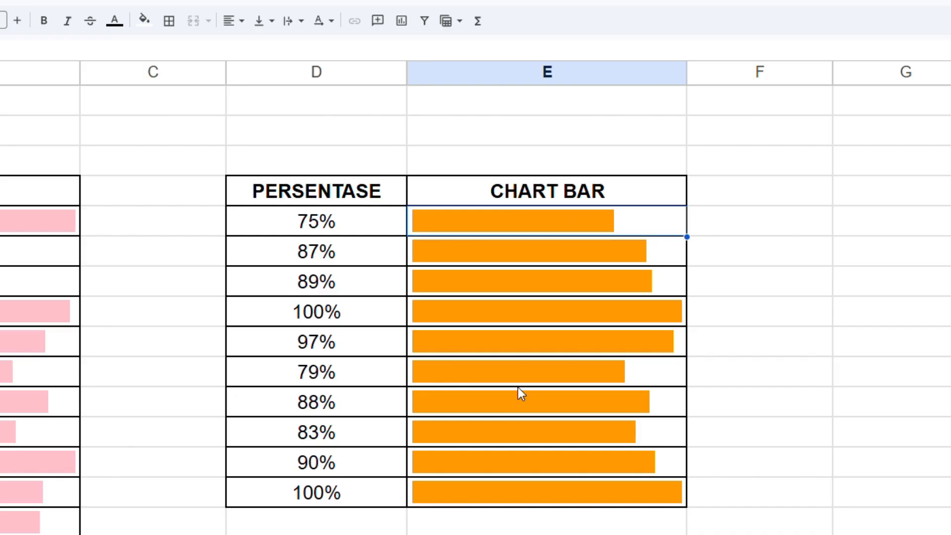
click(518, 430)
click(526, 224)
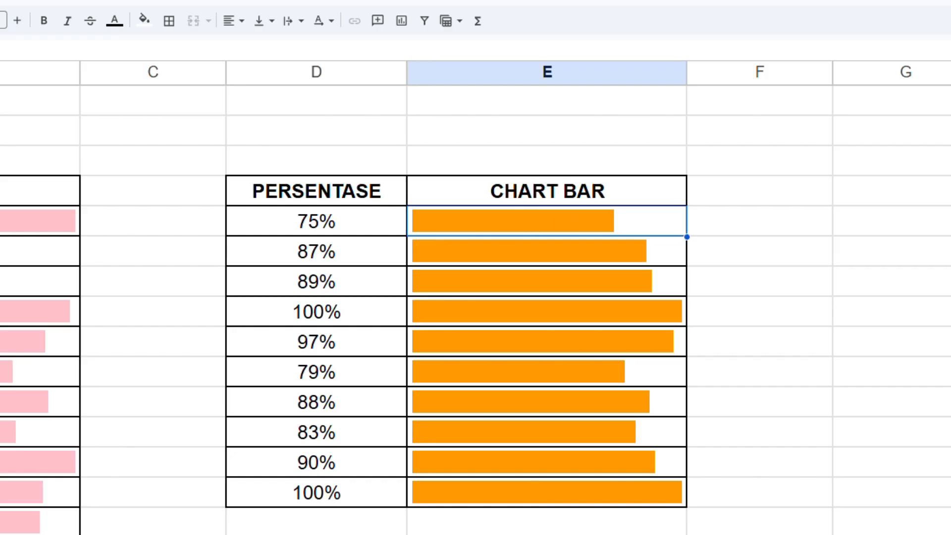
click(5, 221)
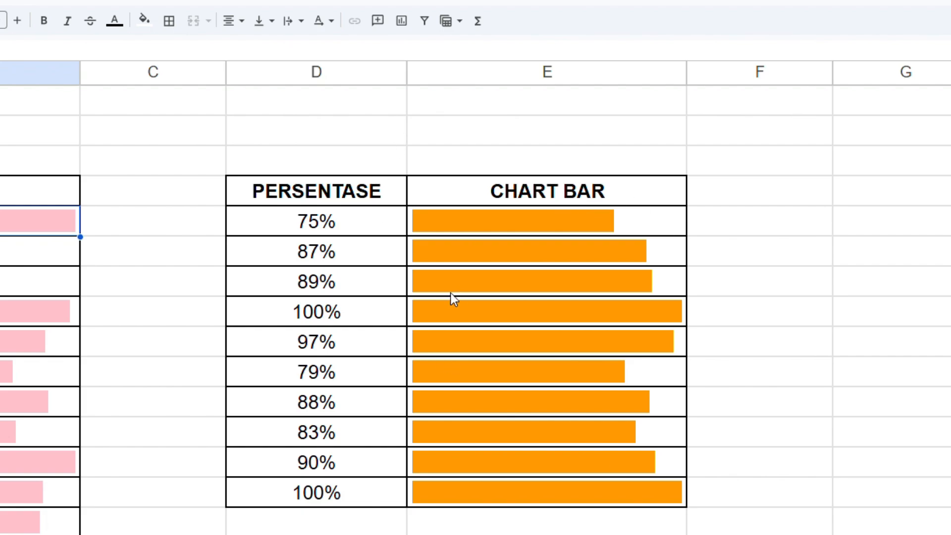
double_click(596, 218)
click(575, 291)
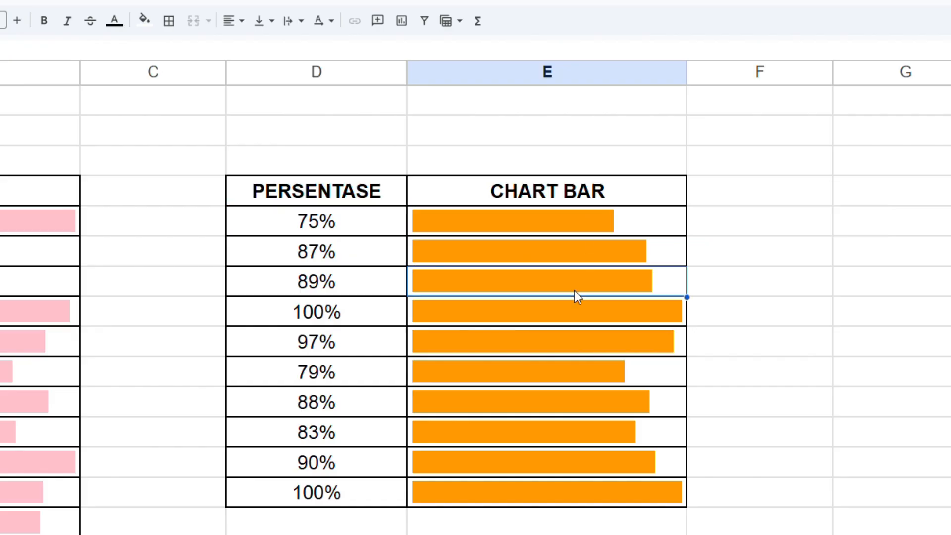
Insert a "COLOR1" option followed by a comma before "MAX" in E5's SPARKLINE formula.
double_click(595, 222)
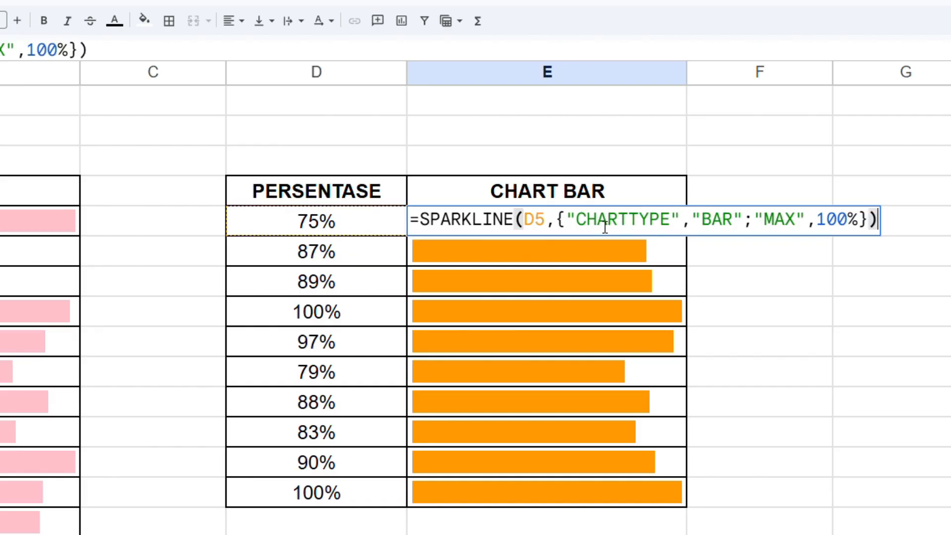
click(758, 222)
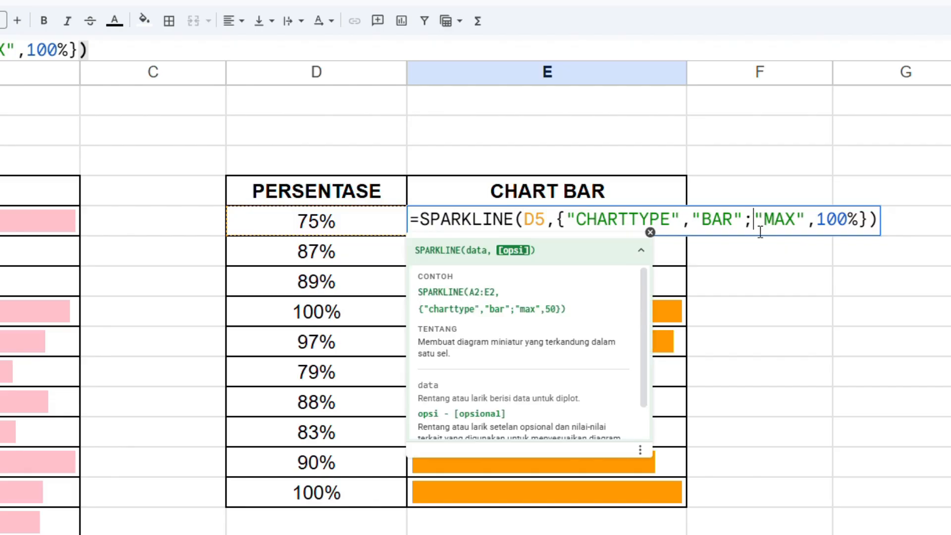
text(")
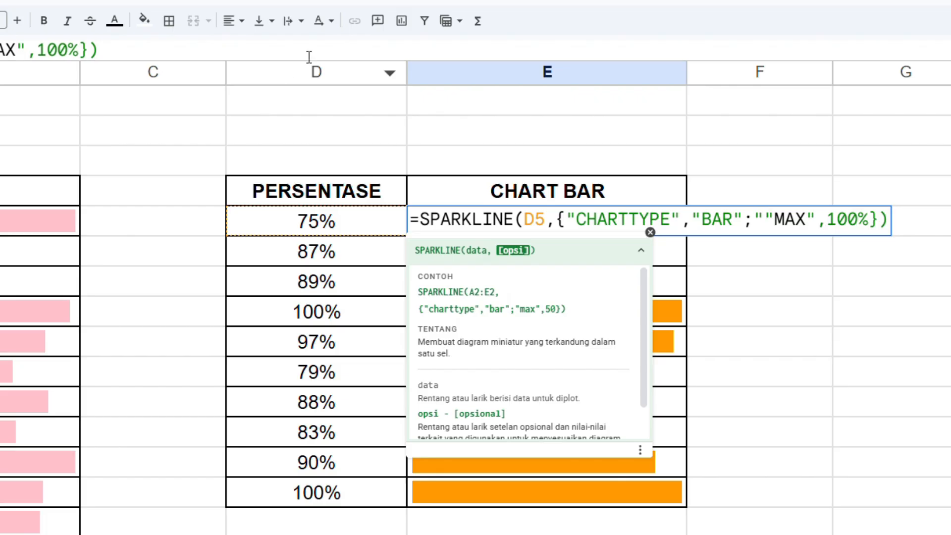
text(COLOR1)
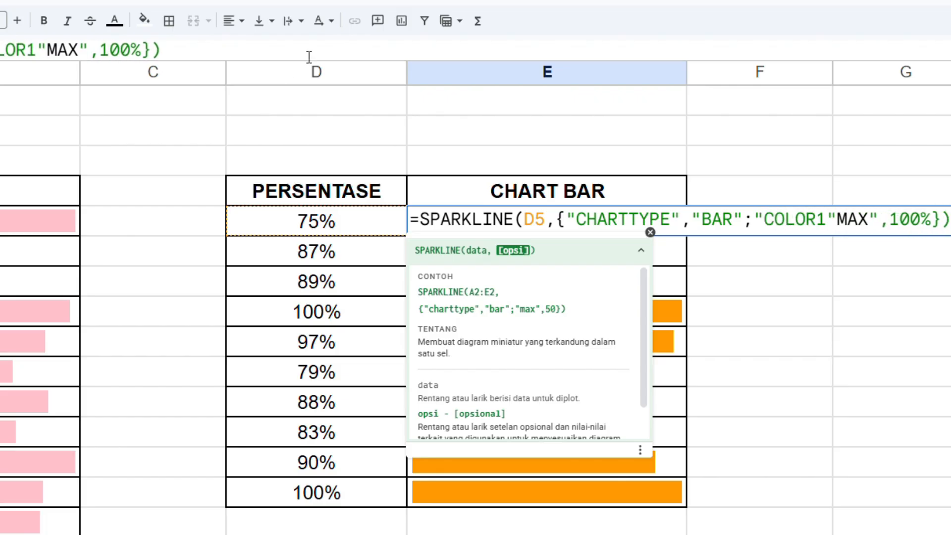
text(")
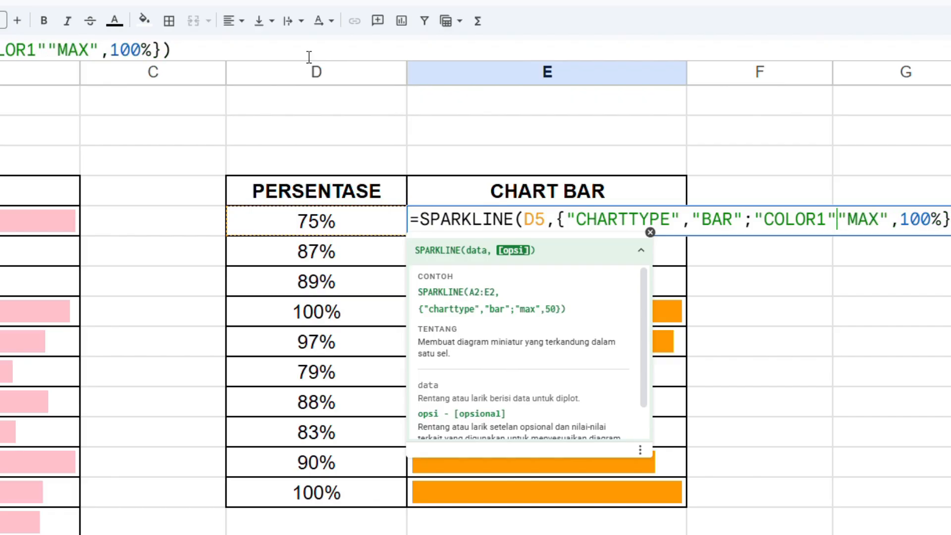
text(,)
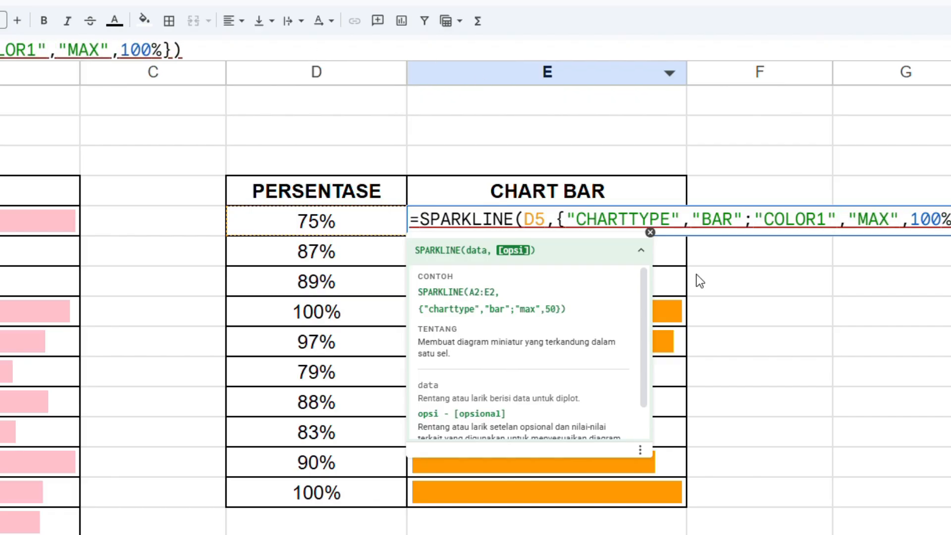
Set the COLOR1 option in E5's SPARKLINE formula to "BLUE", separate it from "MAX" with a semicolon, and commit the formula.
mouse_move(813, 235)
text(")
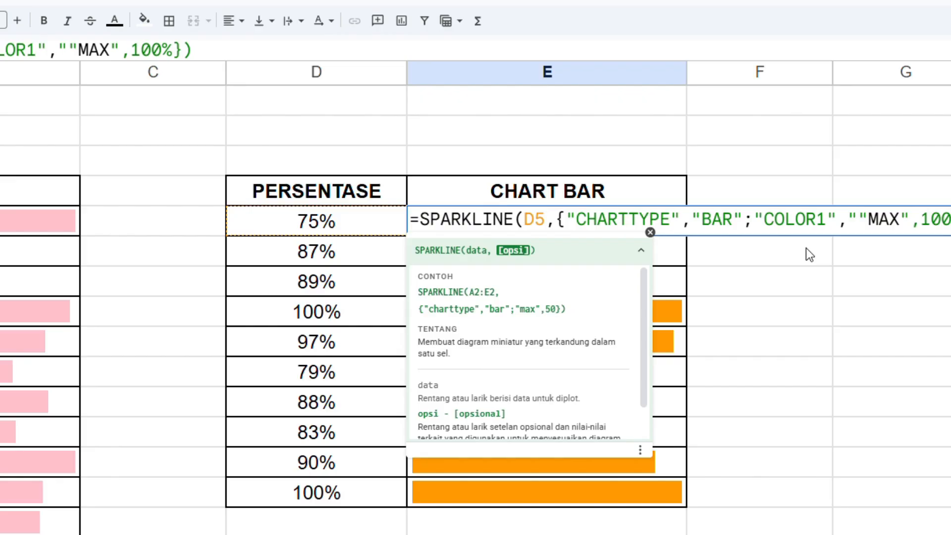
text(B)
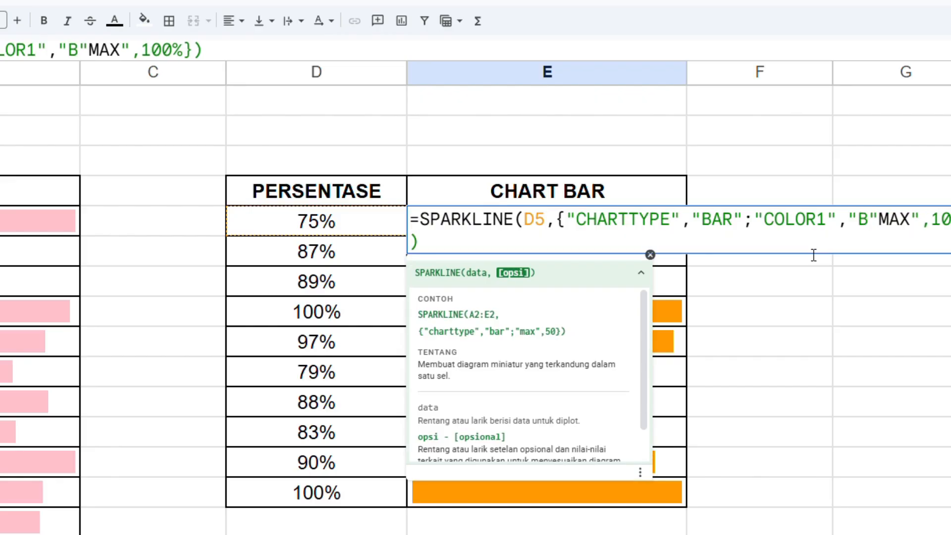
text(LUE)
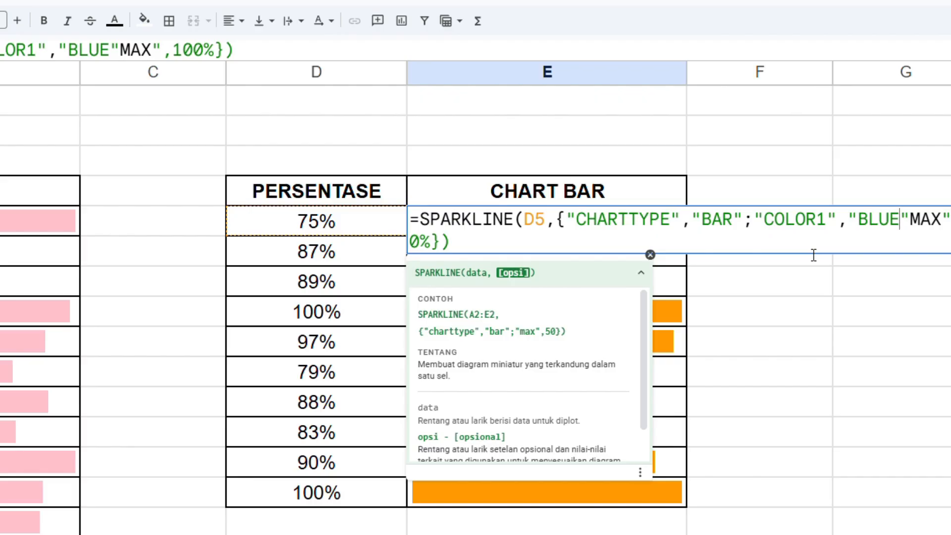
text(")
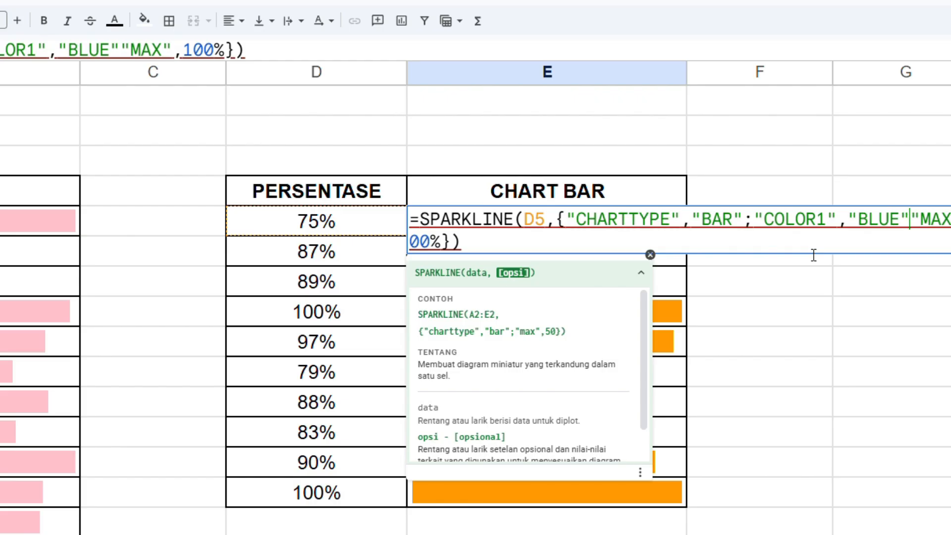
text(;)
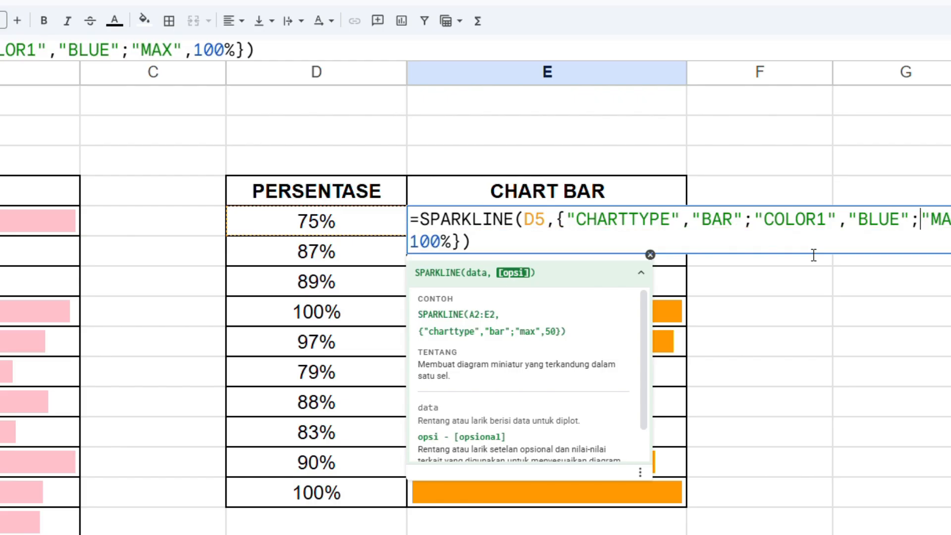
key(Return)
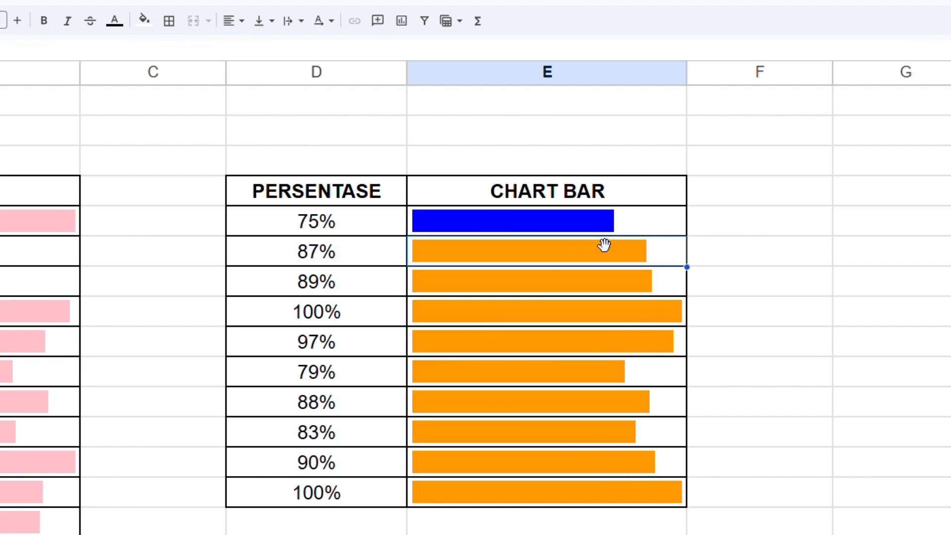
Fill E5's updated blue SPARKLINE formula down the CHART BAR column to E14 and deselect the range.
click(658, 232)
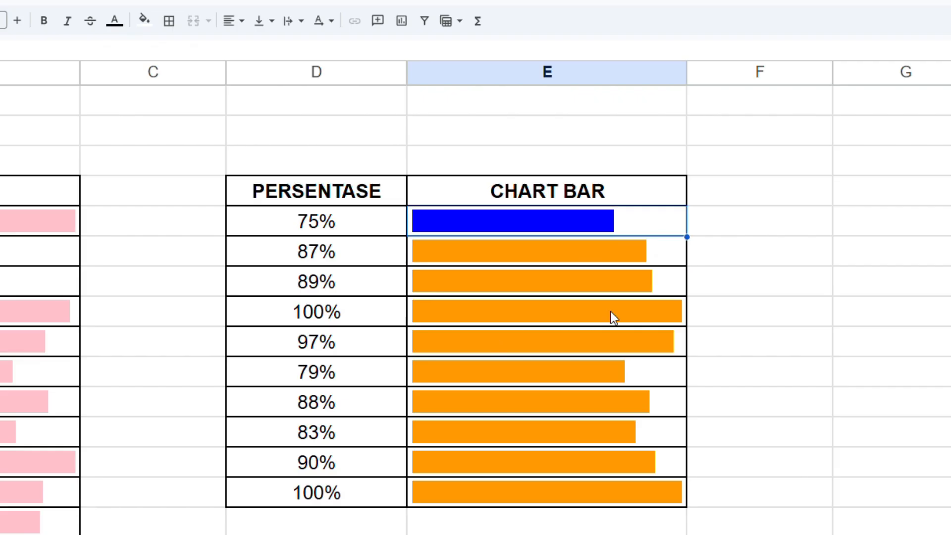
drag(701, 248, 702, 500)
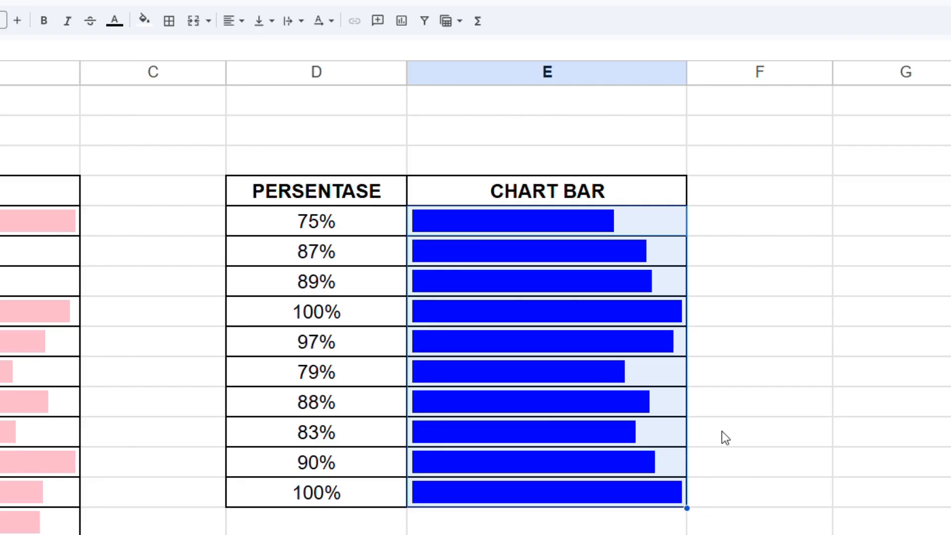
click(726, 201)
key(Down)
key(Down)
key(Down)
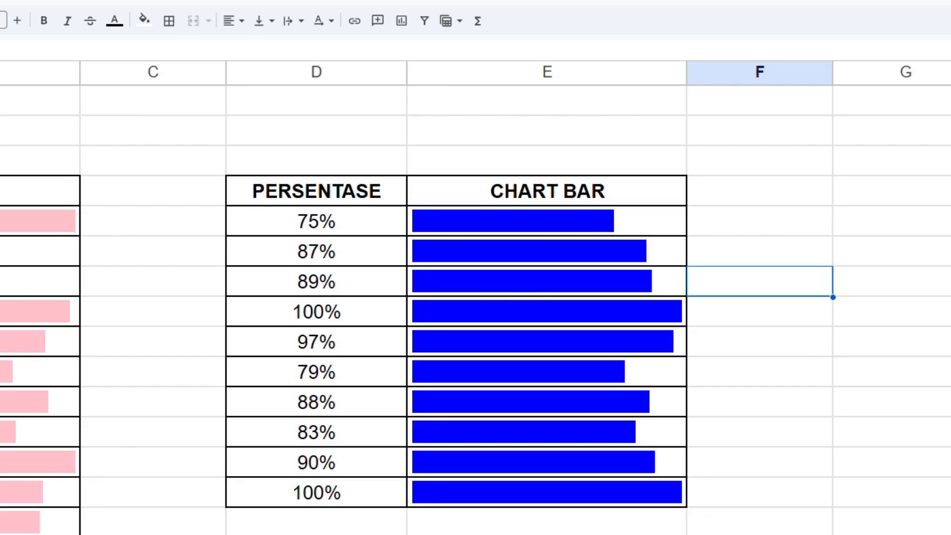